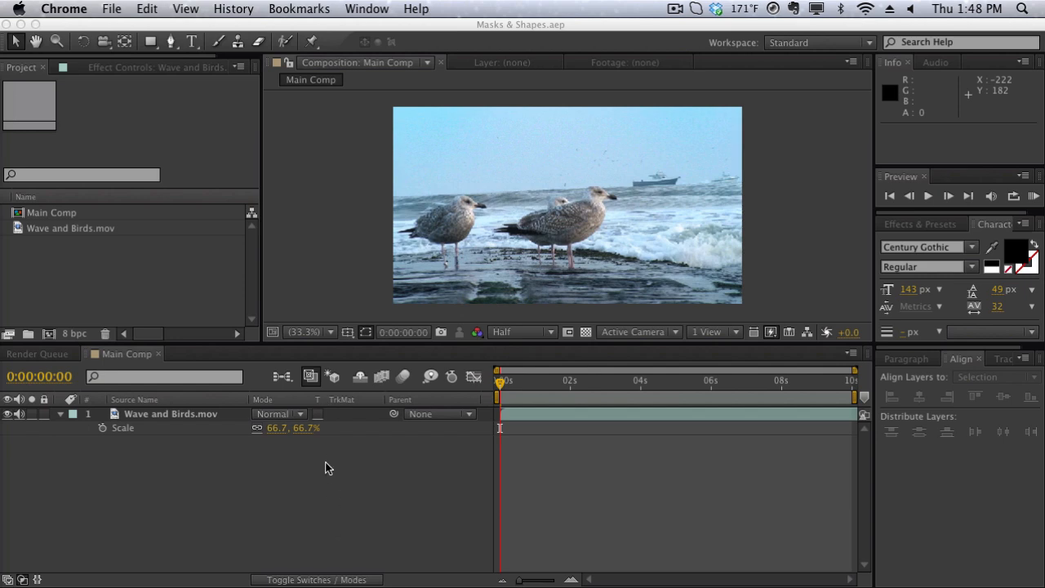
# Draw a rectangular mask on the Wave and Birds.mov layer, covering the upper part of the footage down to the birds' bodies
pyautogui.click(62, 416)
pyautogui.click(61, 414)
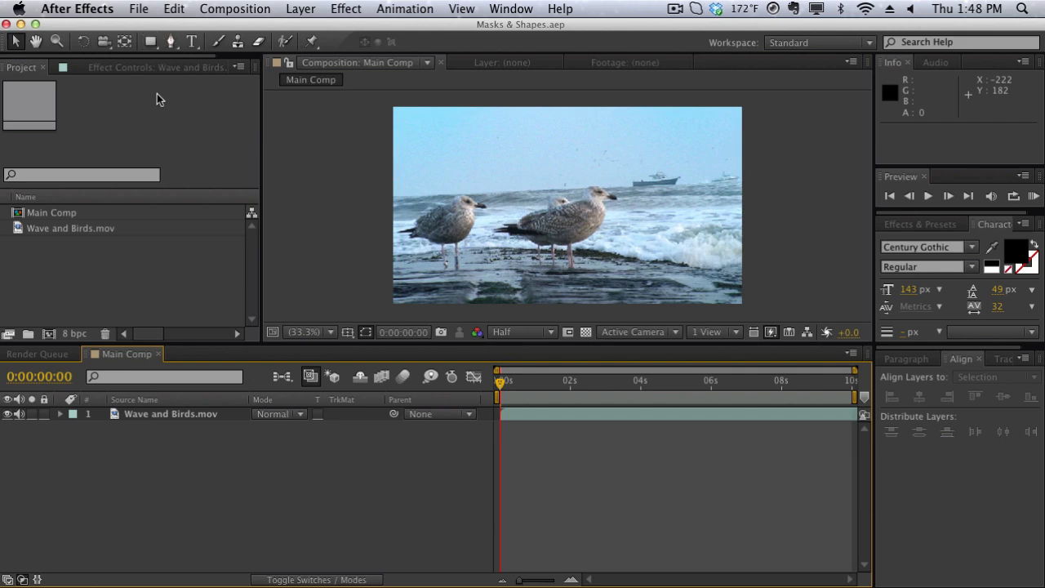
pyautogui.click(150, 43)
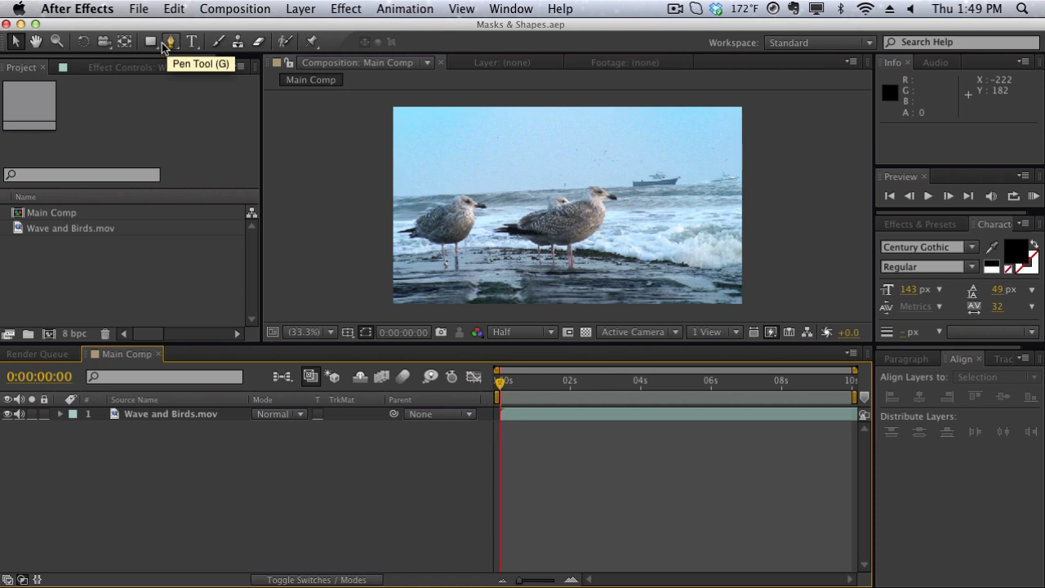
pyautogui.click(154, 45)
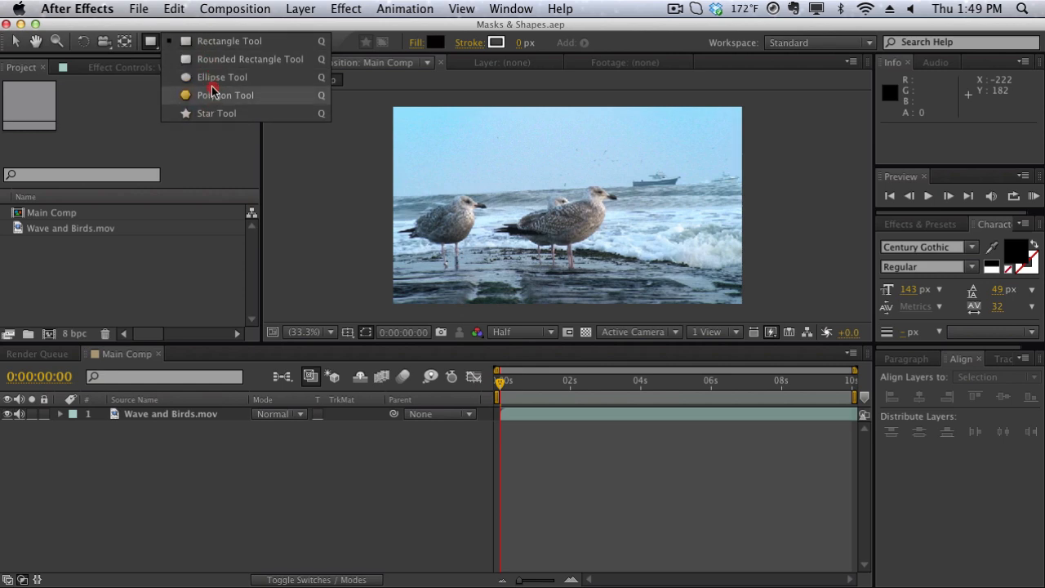
pyautogui.moveTo(175, 117); pyautogui.dragTo(147, 118)
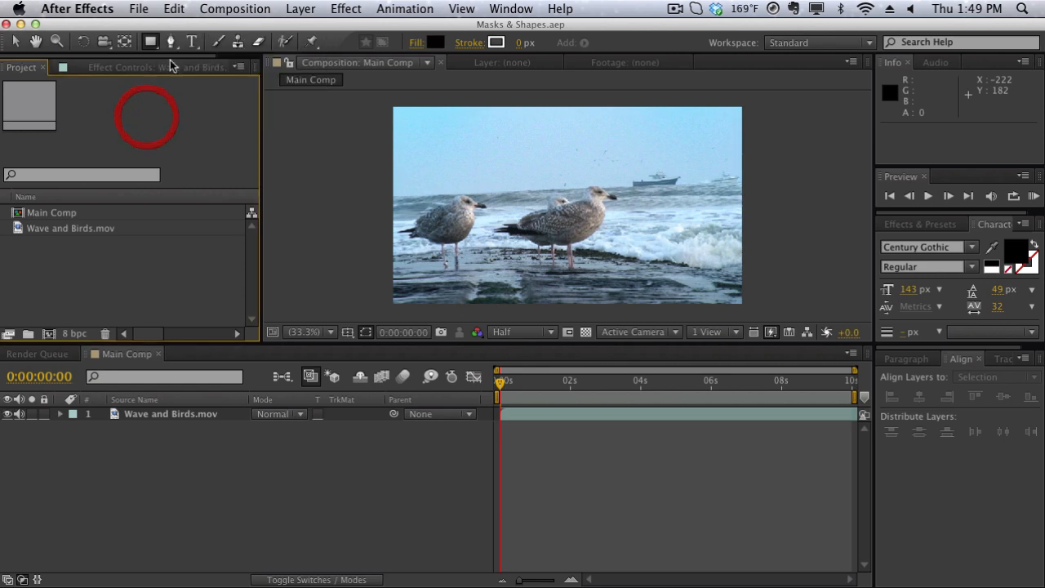
pyautogui.click(147, 45)
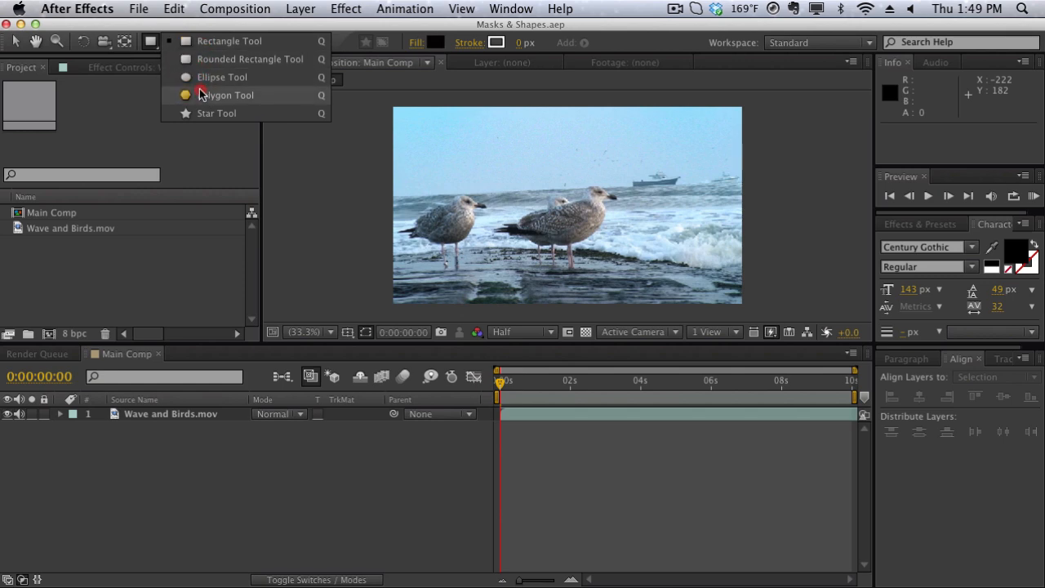
pyautogui.moveTo(200, 94); pyautogui.dragTo(199, 41)
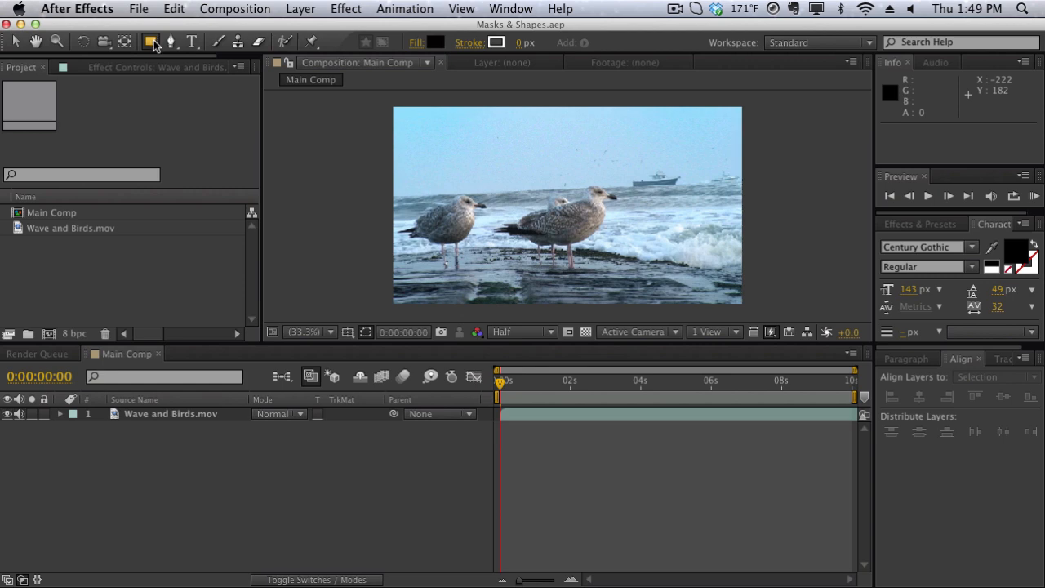
pyautogui.click(159, 416)
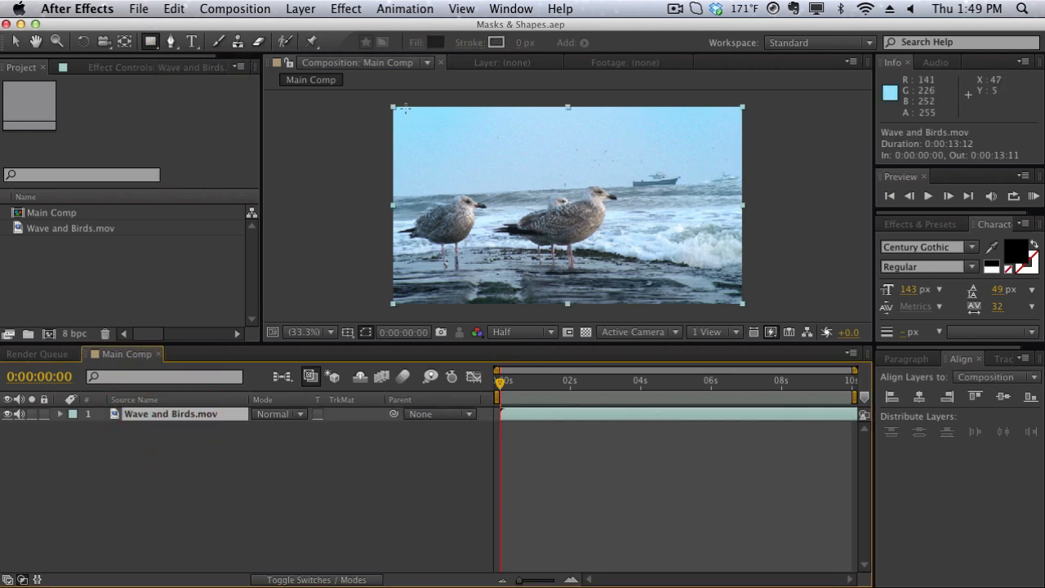
pyautogui.moveTo(378, 99); pyautogui.dragTo(753, 222)
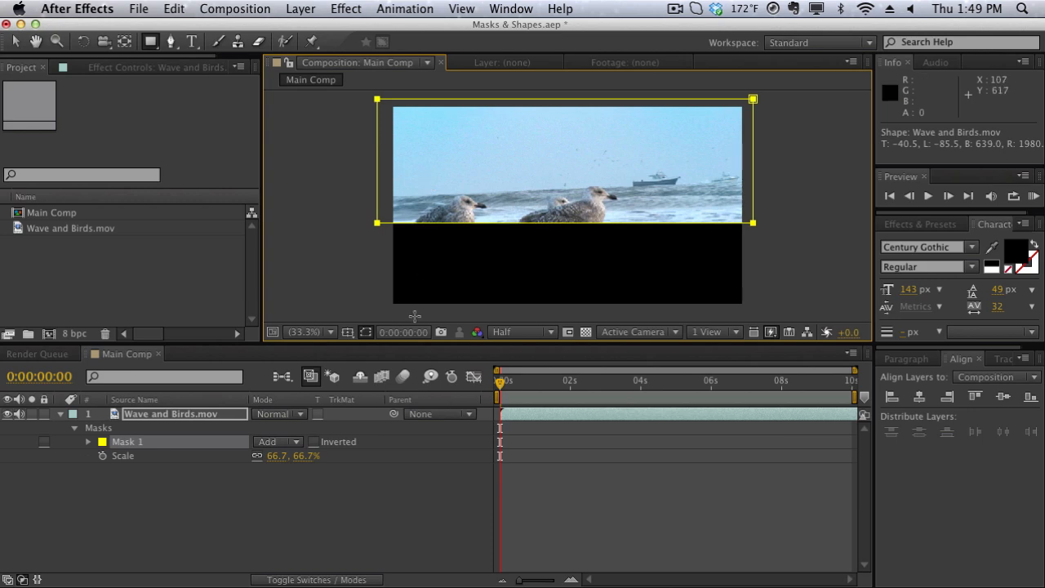
# Try Subtract mode and inversion on Mask 1, and return its mode to Add without inversion
pyautogui.click(291, 443)
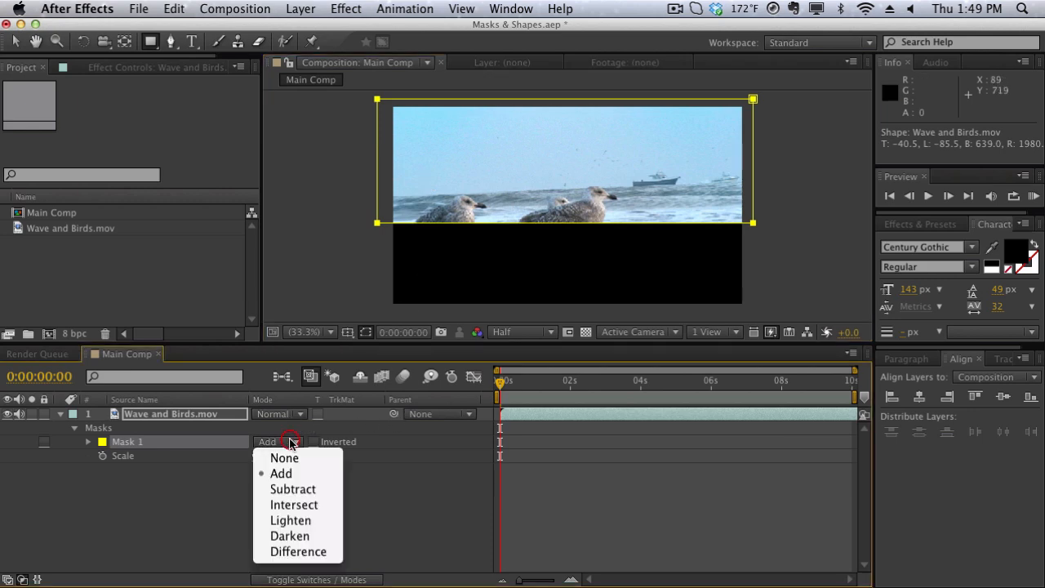
pyautogui.click(297, 490)
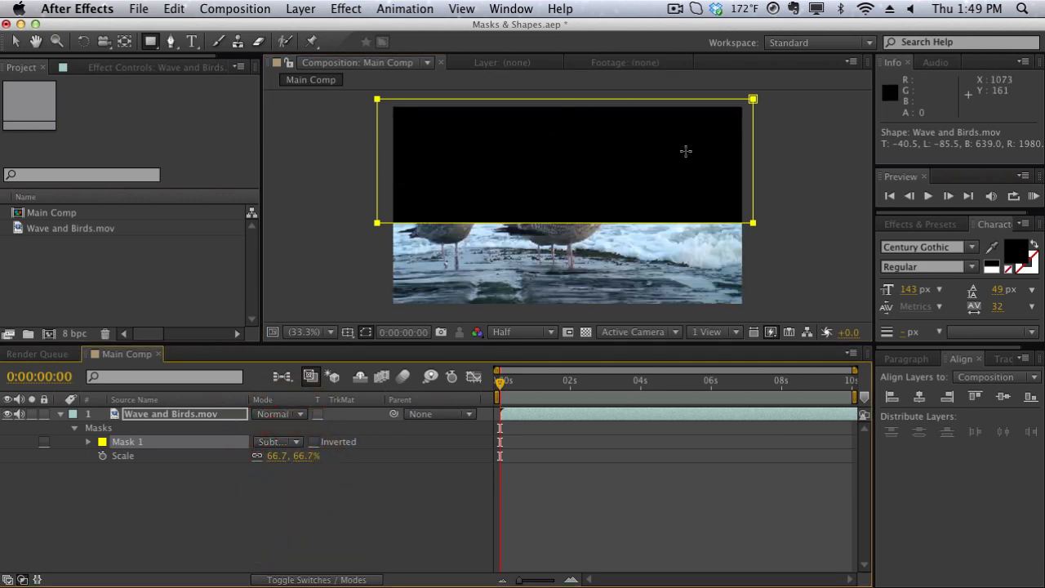
pyautogui.click(289, 445)
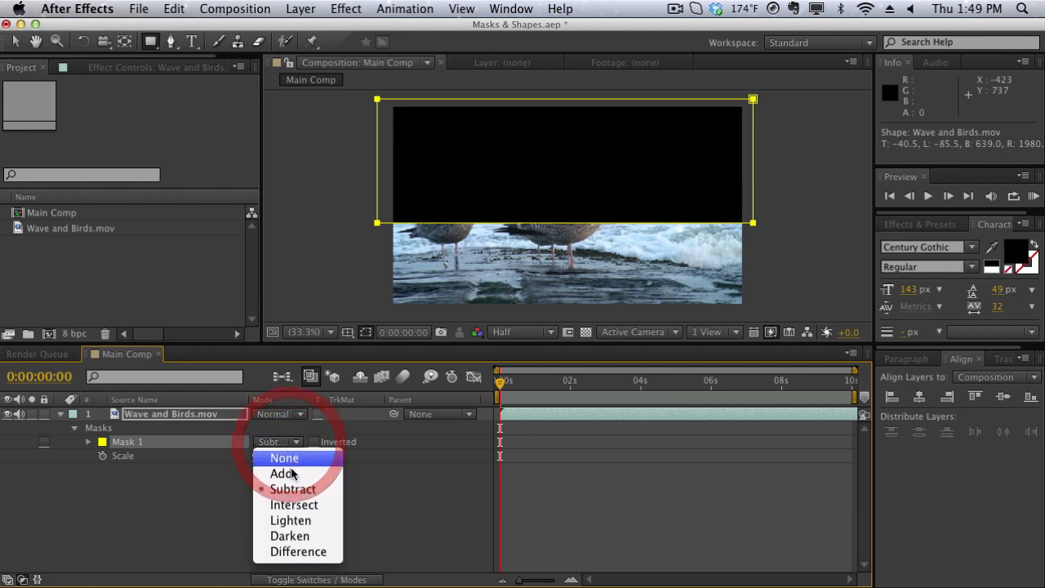
pyautogui.click(353, 447)
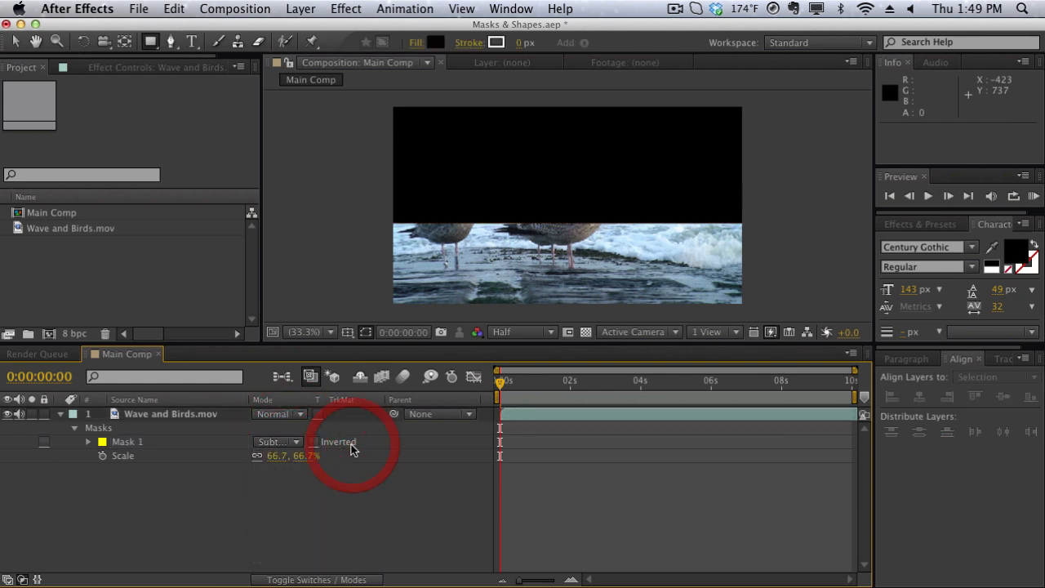
pyautogui.click(313, 444)
pyautogui.click(313, 444)
pyautogui.click(278, 442)
pyautogui.click(301, 477)
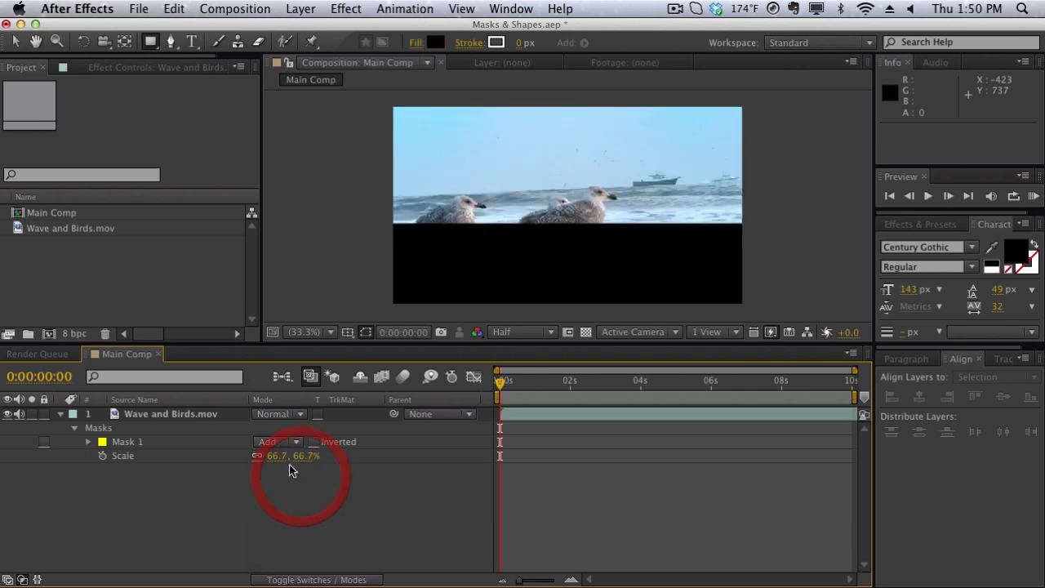
# Set Mask 1's feather to 182 pixels and its expansion to 129 pixels
pyautogui.click(88, 442)
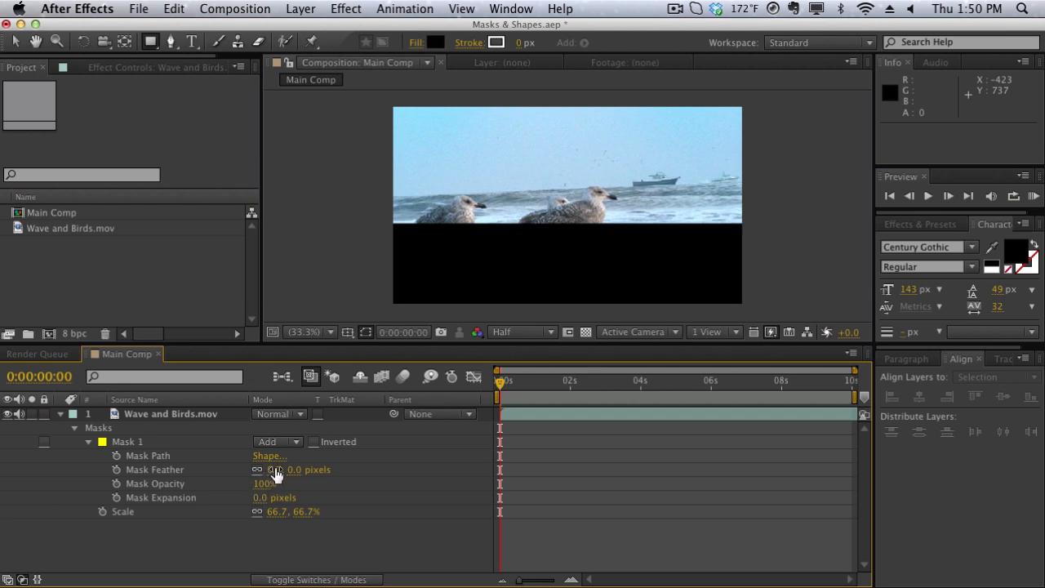
pyautogui.moveTo(273, 478); pyautogui.dragTo(401, 458)
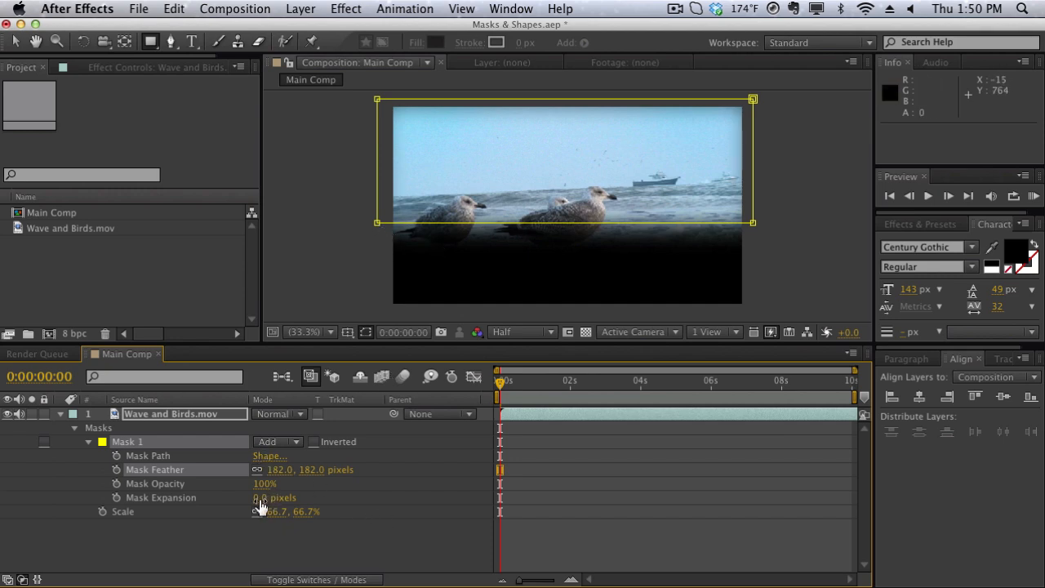
pyautogui.moveTo(258, 507); pyautogui.dragTo(431, 454)
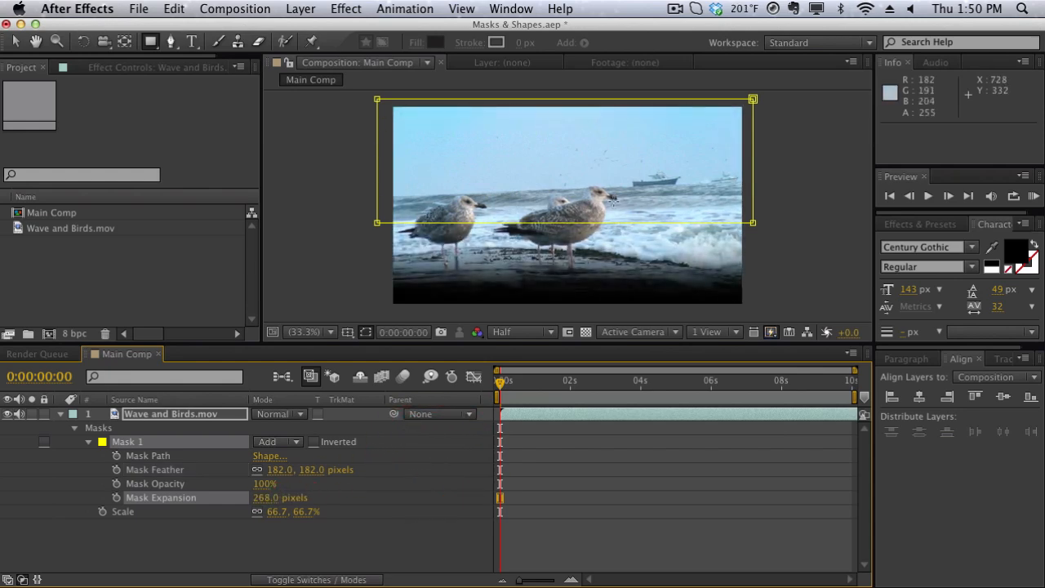
pyautogui.moveTo(270, 495); pyautogui.dragTo(147, 489)
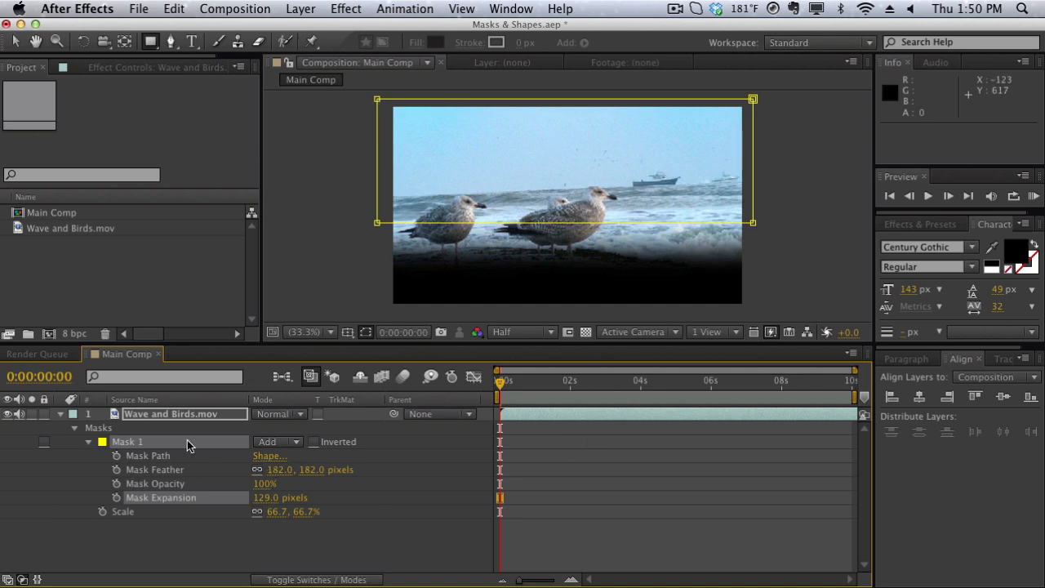
# Keyframe the mask path at 0 seconds and at 0:00:03:11, pulling the mask's lower-right corner below the frame at the second time
pyautogui.click(116, 456)
pyautogui.click(571, 381)
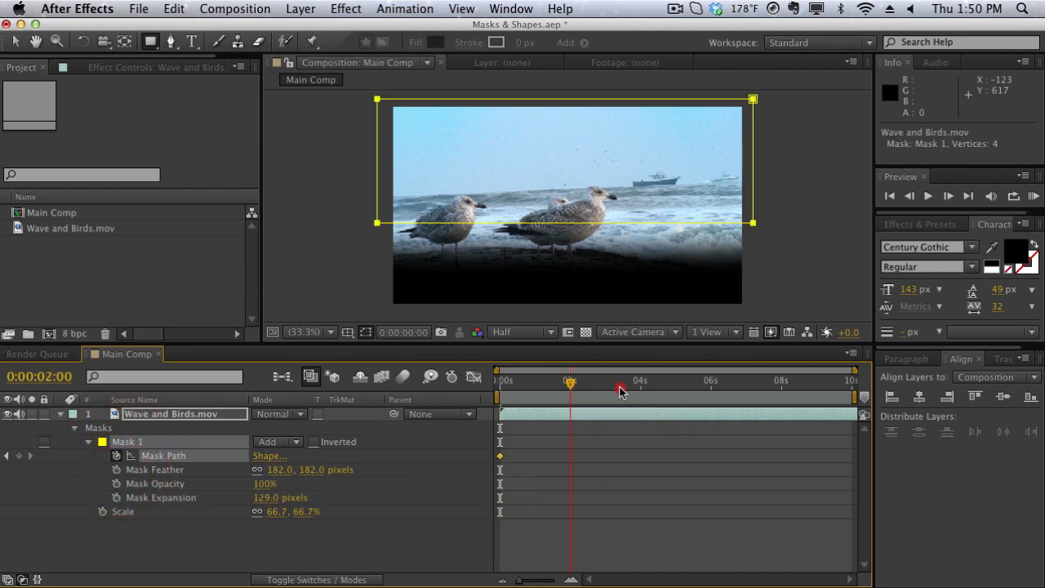
pyautogui.click(620, 391)
pyautogui.press('v')
pyautogui.click(752, 180)
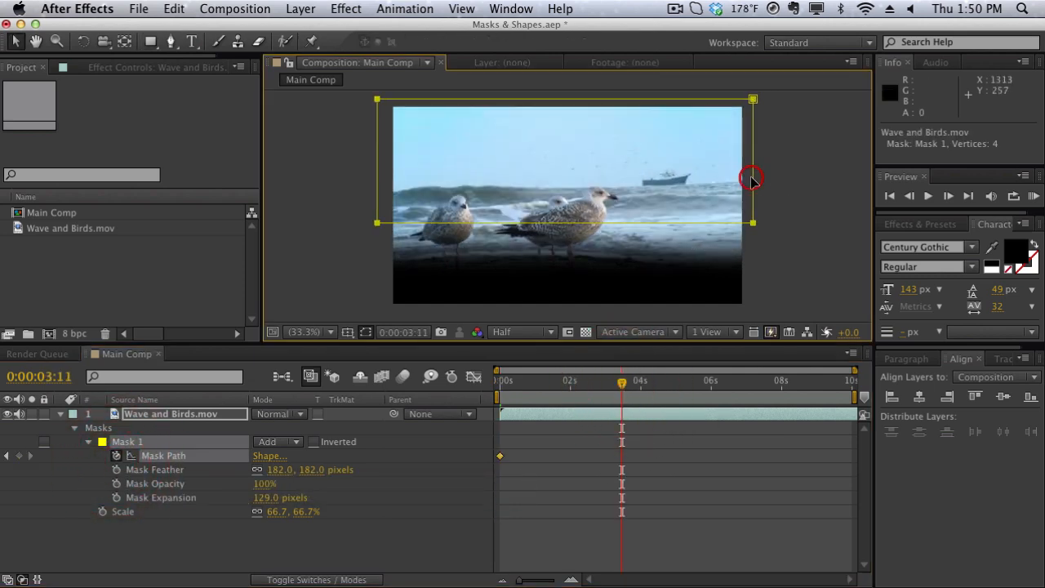
pyautogui.click(729, 197)
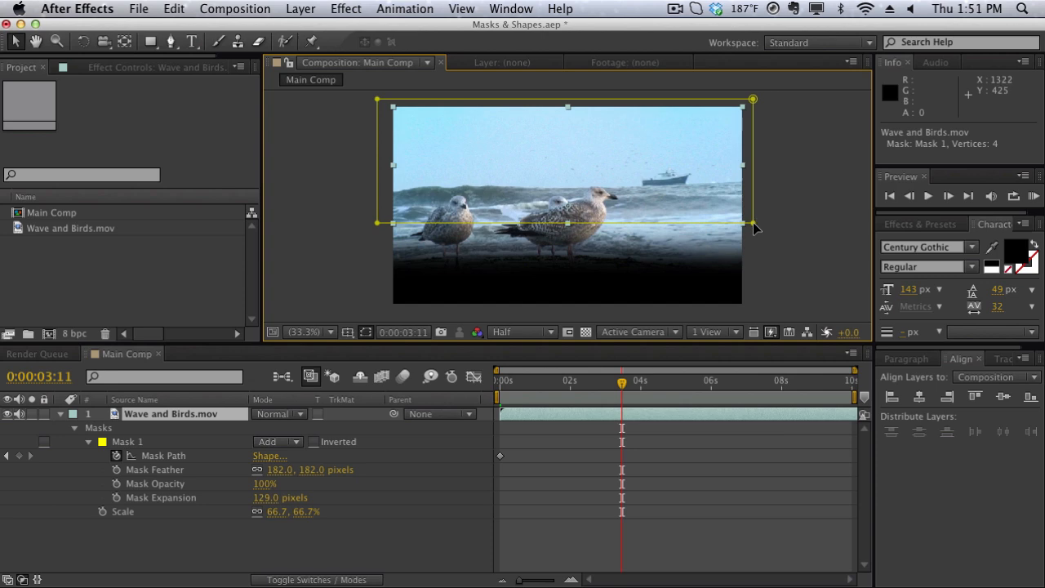
pyautogui.moveTo(753, 223); pyautogui.dragTo(748, 339)
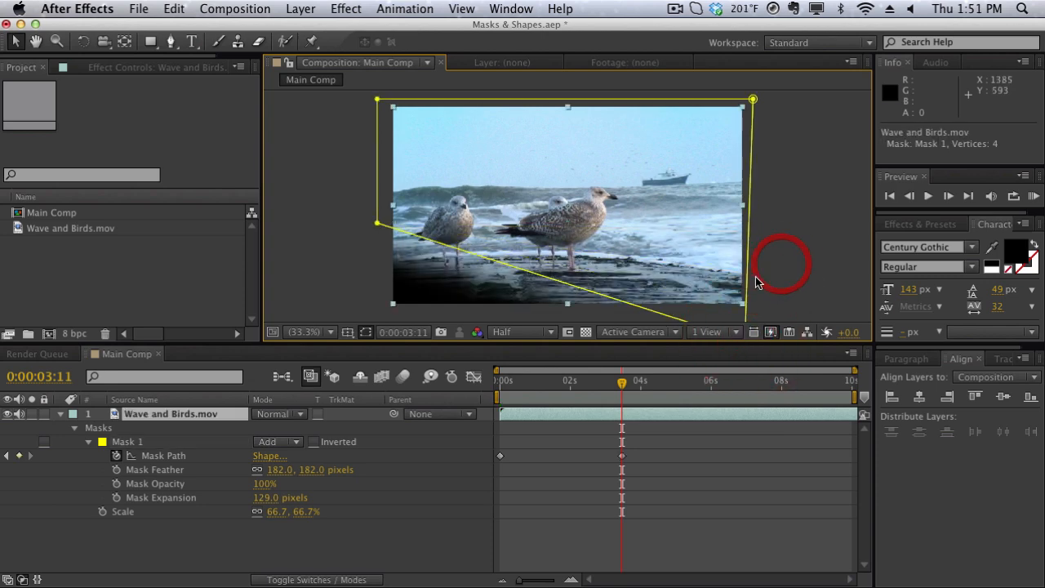
# Scrub through the mask path animation from the start to 0:00:02:01, and delete Mask 1 from the layer
pyautogui.moveTo(582, 392); pyautogui.dragTo(482, 394)
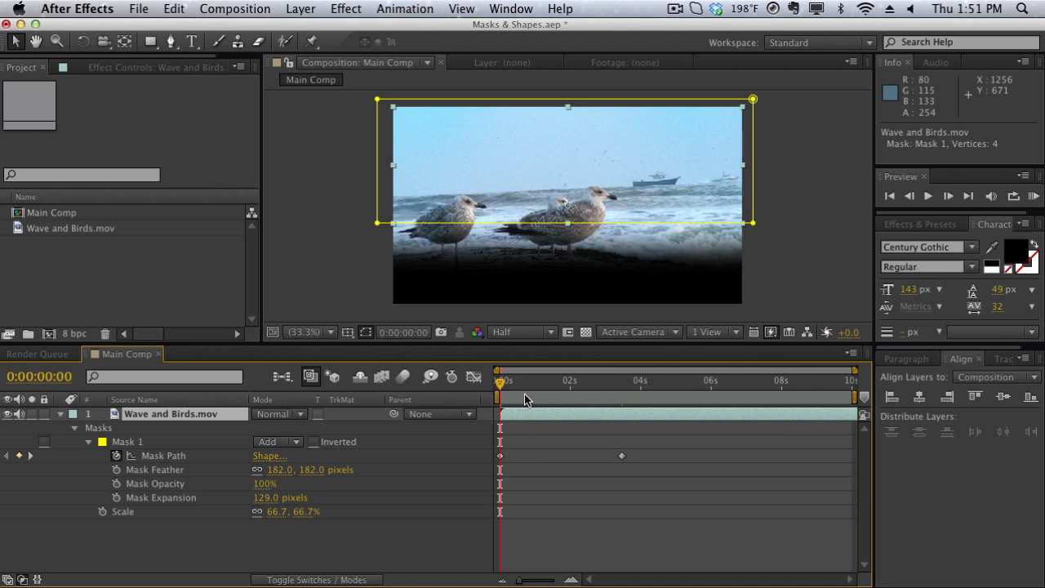
pyautogui.moveTo(507, 385); pyautogui.dragTo(573, 385)
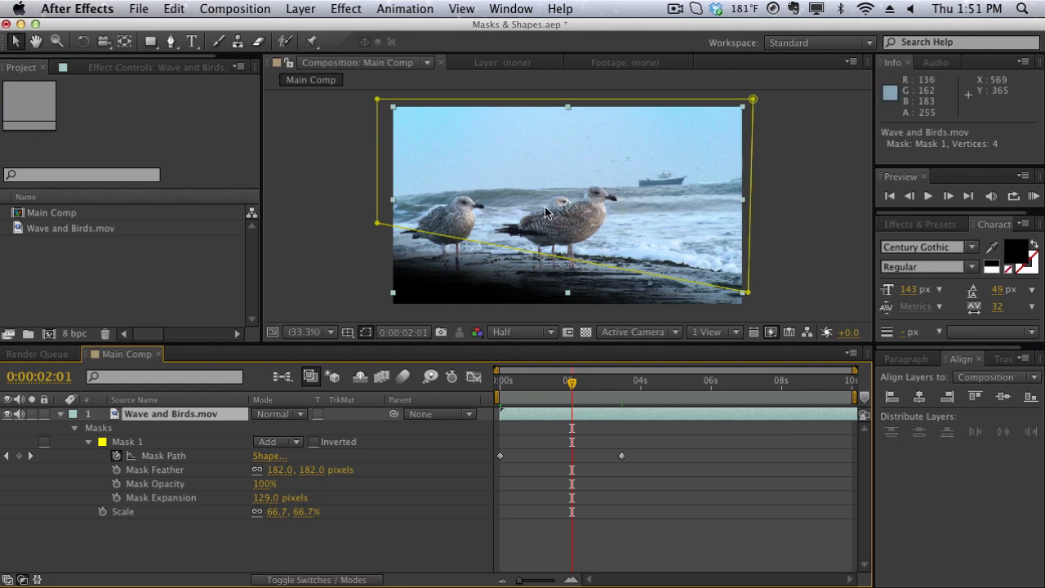
pyautogui.click(171, 442)
pyautogui.press('Delete')
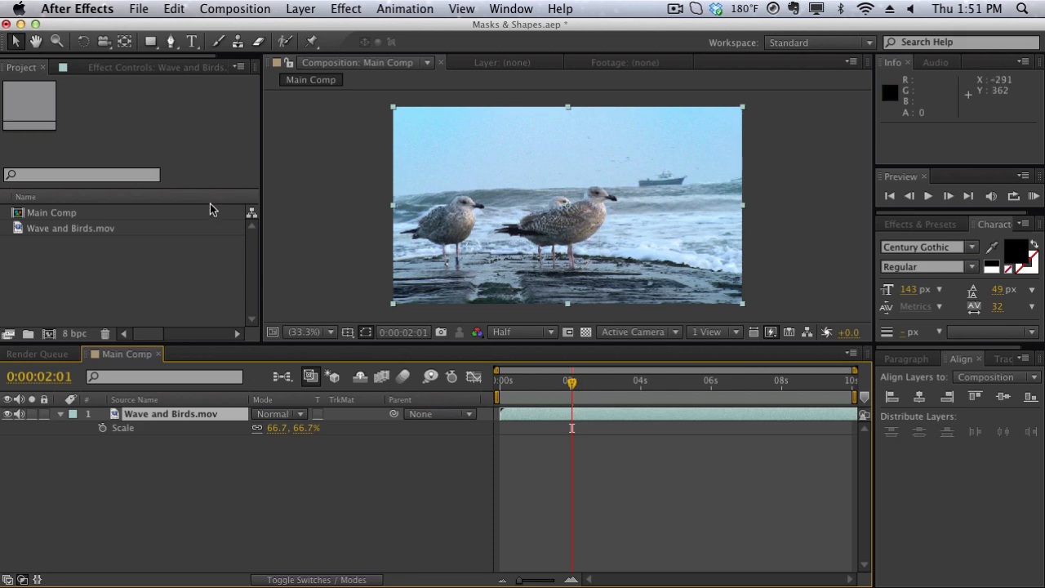
# Start a Pen tool mask at the large bird's front foot and trace the leg's rear edge up to the belly
pyautogui.click(172, 42)
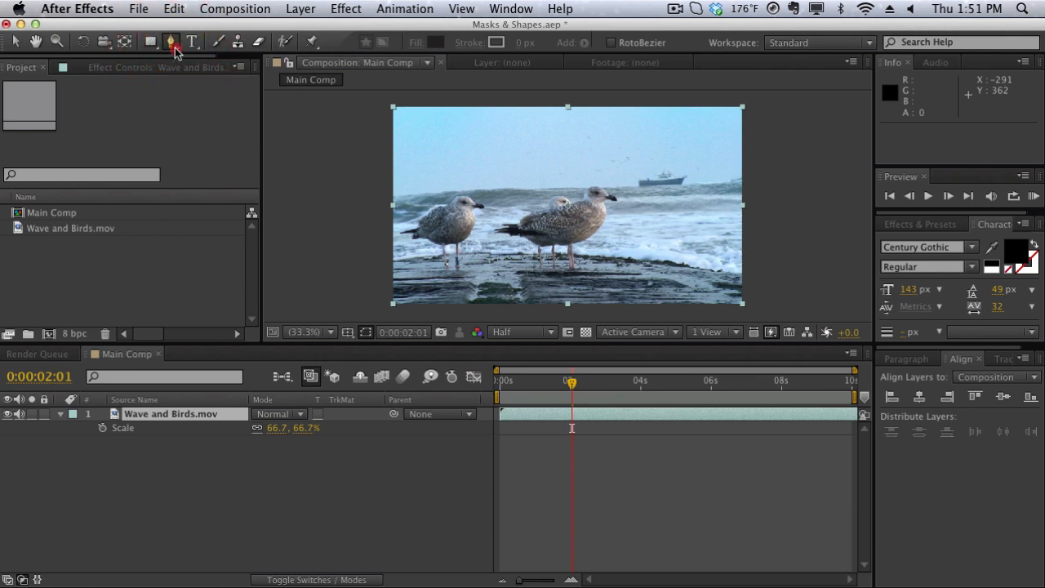
pyautogui.moveTo(171, 42); pyautogui.dragTo(261, 50)
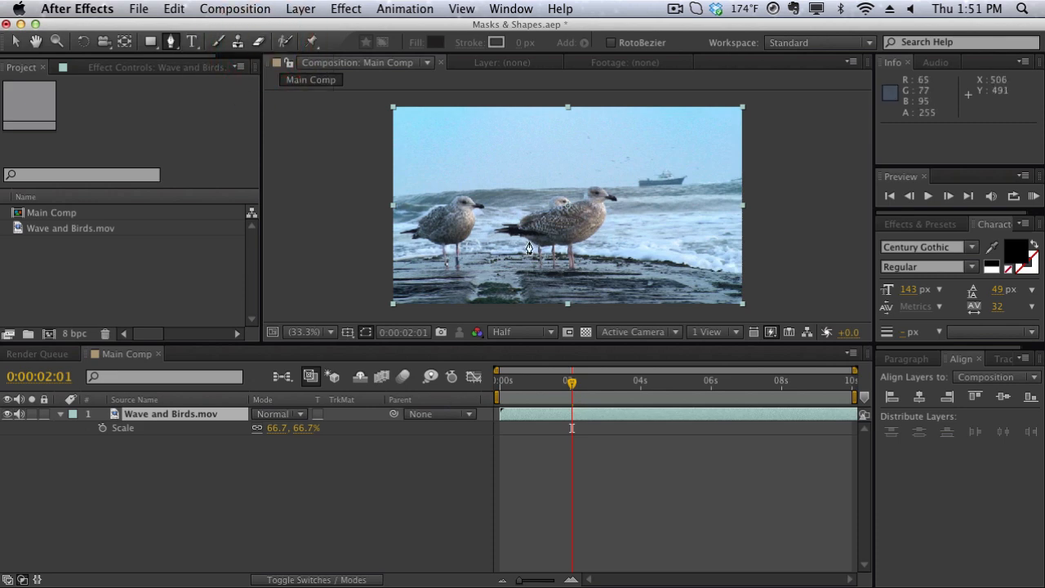
pyautogui.press('/')
pyautogui.press('space')
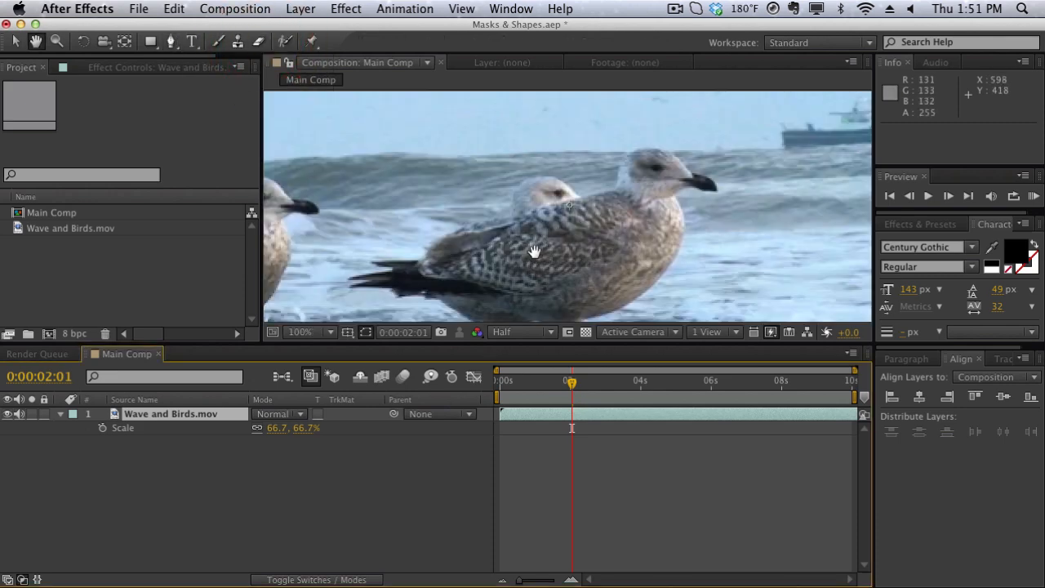
pyautogui.moveTo(532, 250); pyautogui.dragTo(488, 173)
pyautogui.click(171, 40)
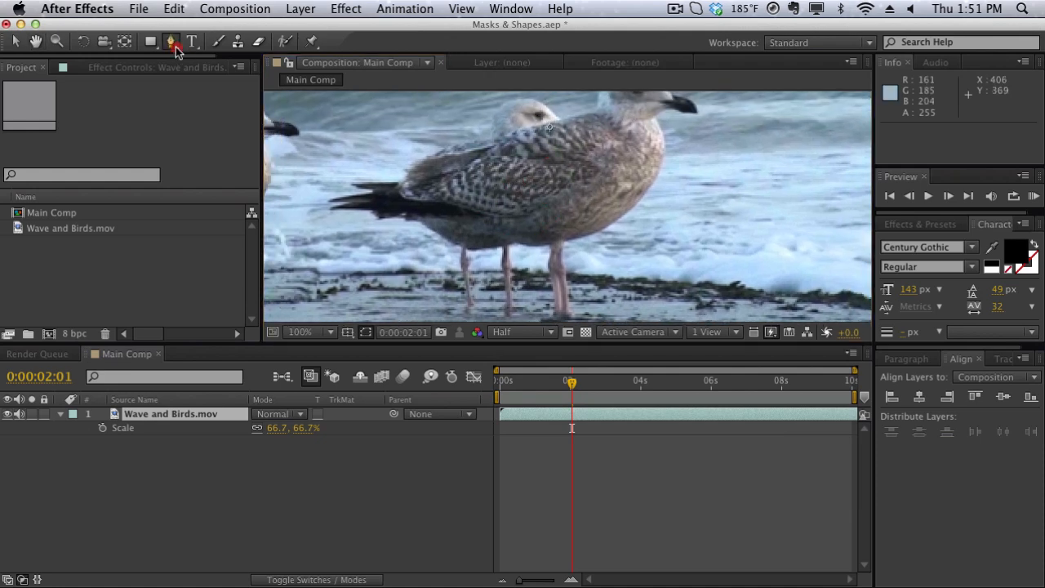
pyautogui.click(541, 318)
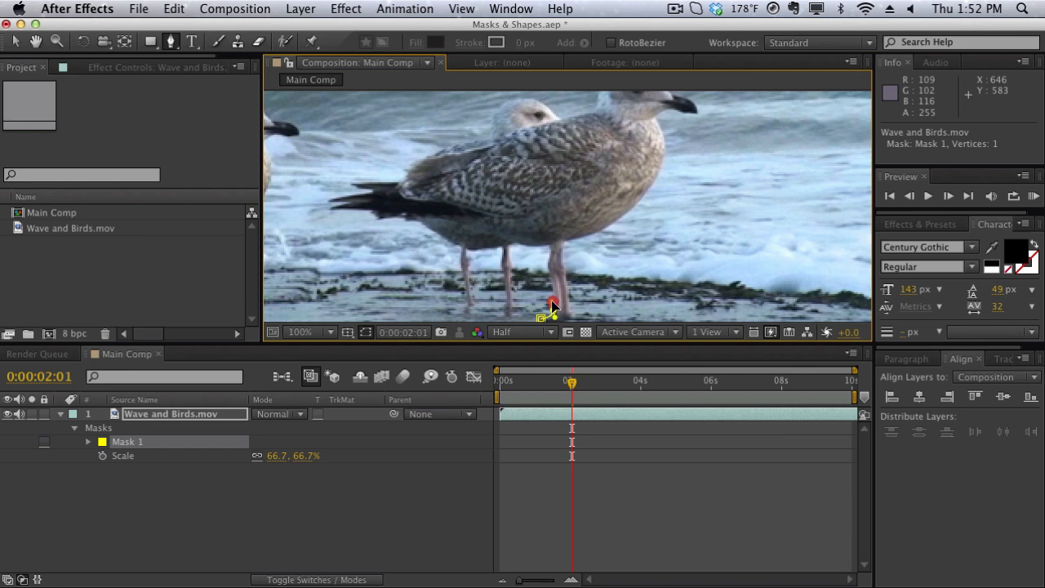
pyautogui.moveTo(553, 303); pyautogui.dragTo(552, 301)
pyautogui.click(549, 275)
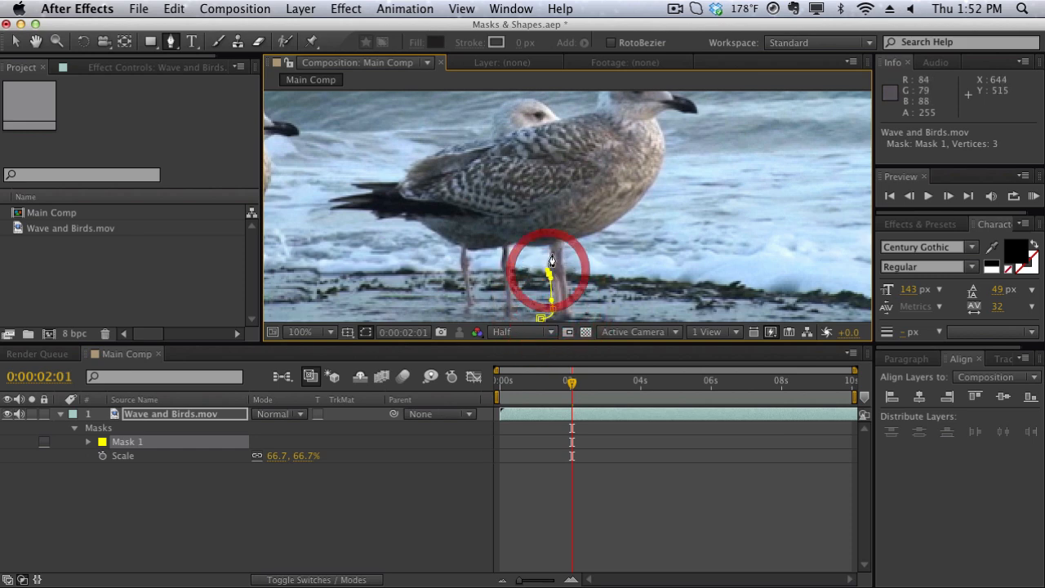
pyautogui.click(548, 247)
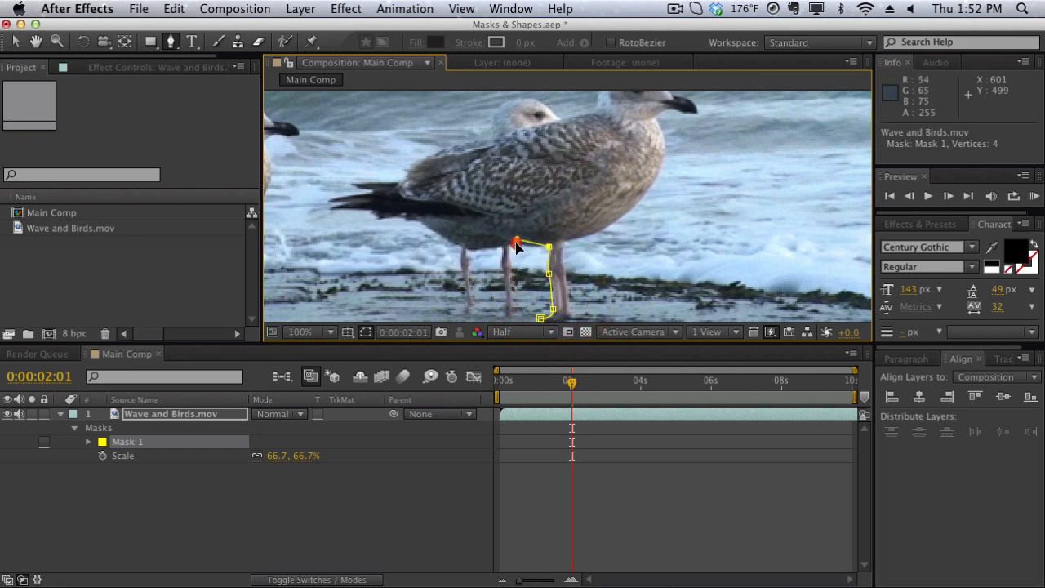
# Extend the Pen tool mask along the large bird's belly to the tail and around the tail feather tips
pyautogui.click(516, 243)
pyautogui.click(482, 249)
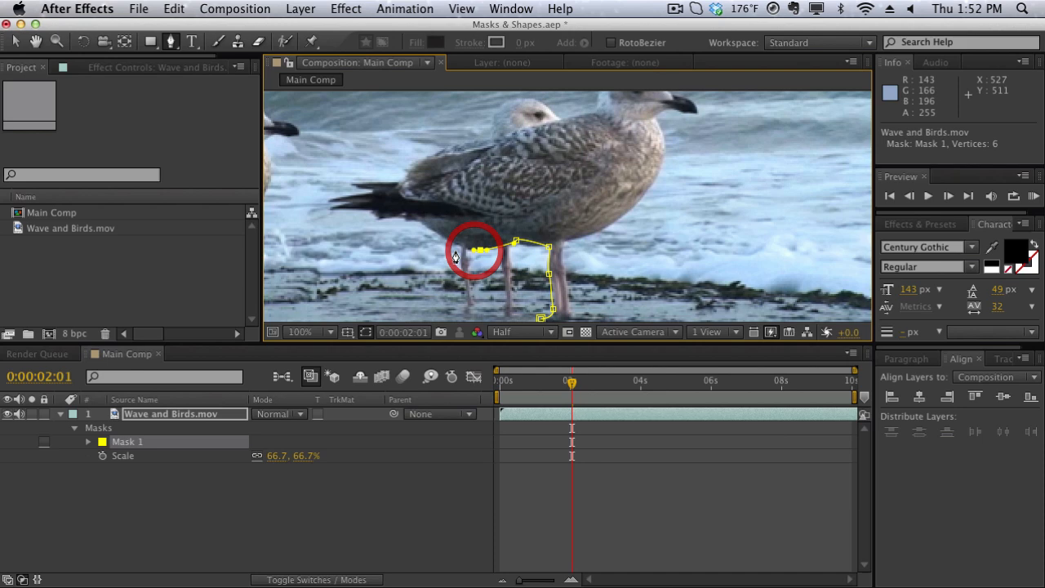
pyautogui.click(414, 218)
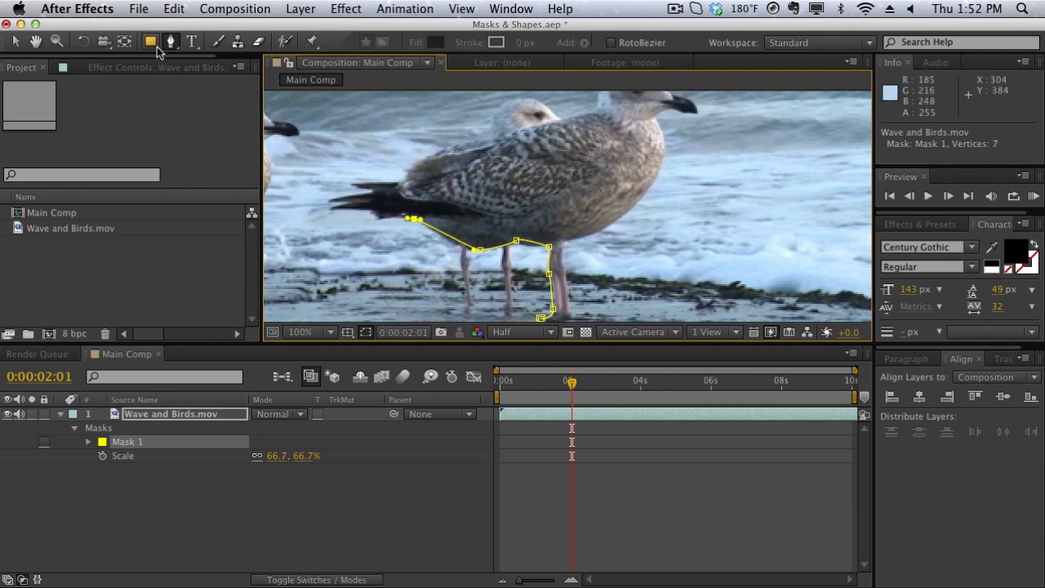
pyautogui.click(373, 214)
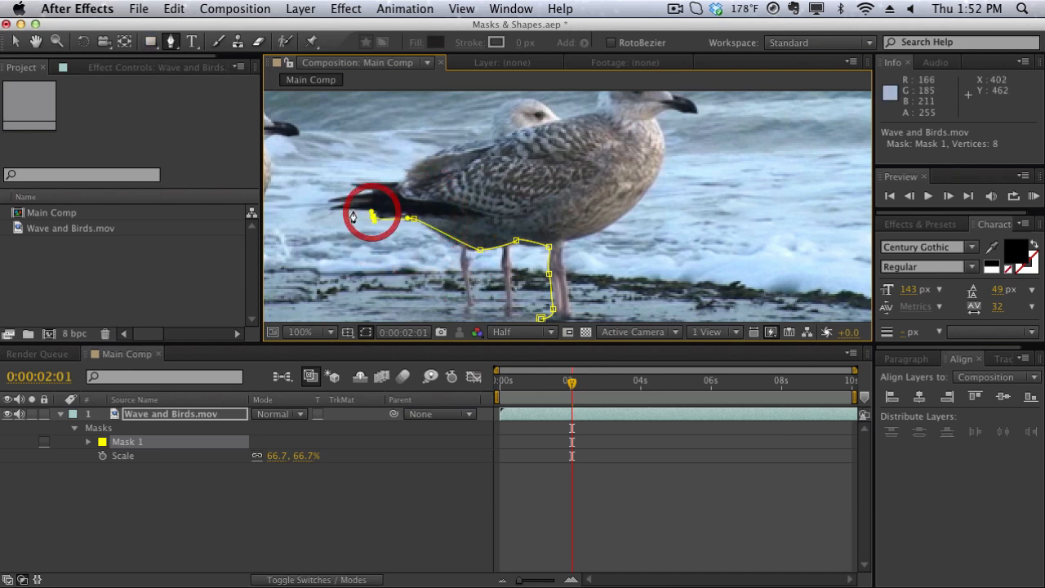
pyautogui.click(334, 206)
pyautogui.click(331, 199)
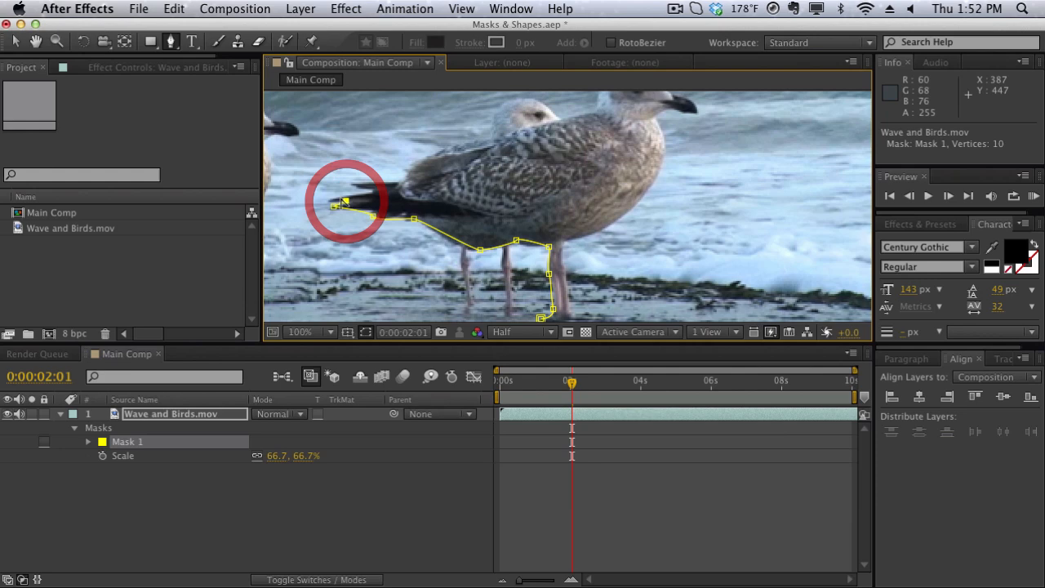
pyautogui.click(345, 200)
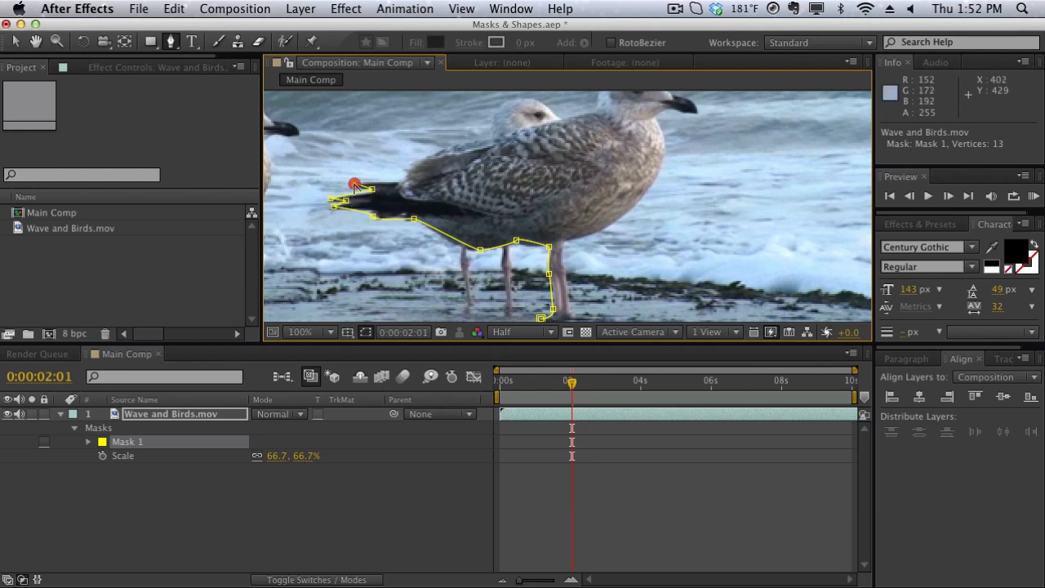
pyautogui.click(352, 182)
# Trace the mask up the bird's back to the neck, around the head and beak, and down the chest
pyautogui.click(399, 182)
pyautogui.moveTo(454, 149); pyautogui.dragTo(485, 135)
pyautogui.click(589, 109)
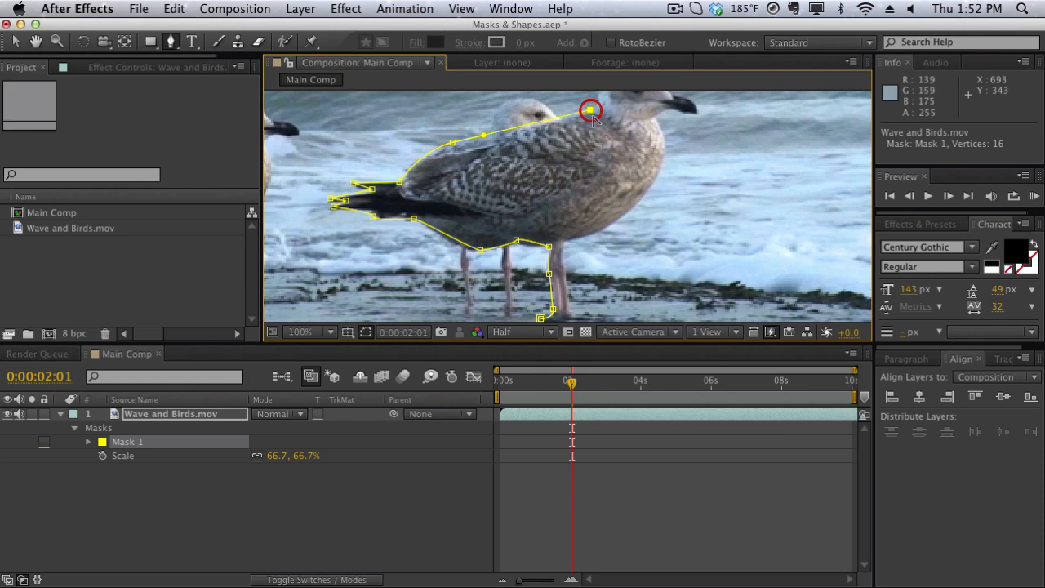
pyautogui.press(',')
pyautogui.moveTo(597, 137); pyautogui.dragTo(580, 239)
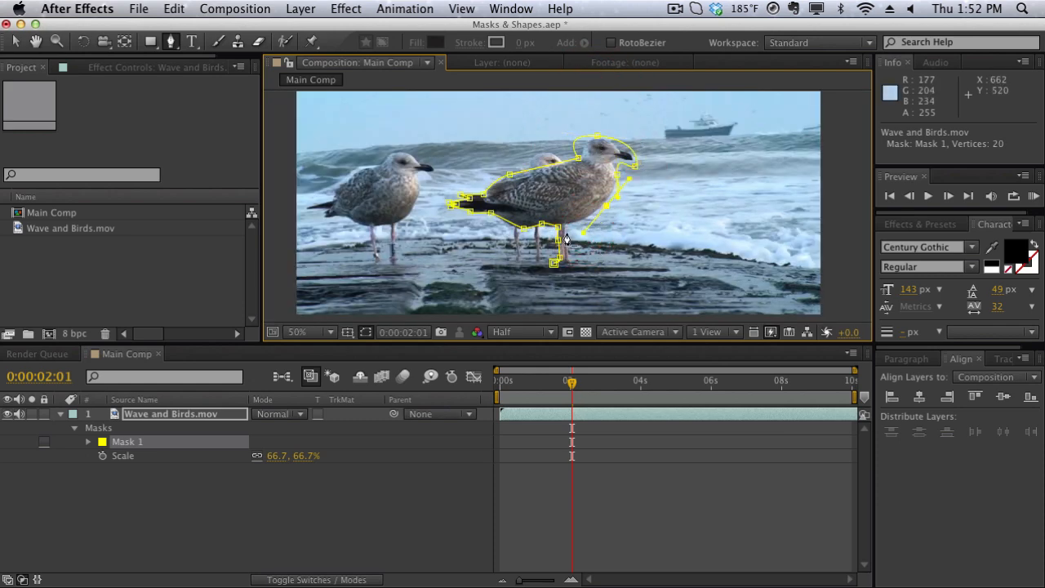
# Bring the mask down to the front of the foot, close the path at its starting point, and deselect it
pyautogui.click(559, 227)
pyautogui.click(574, 260)
pyautogui.click(562, 267)
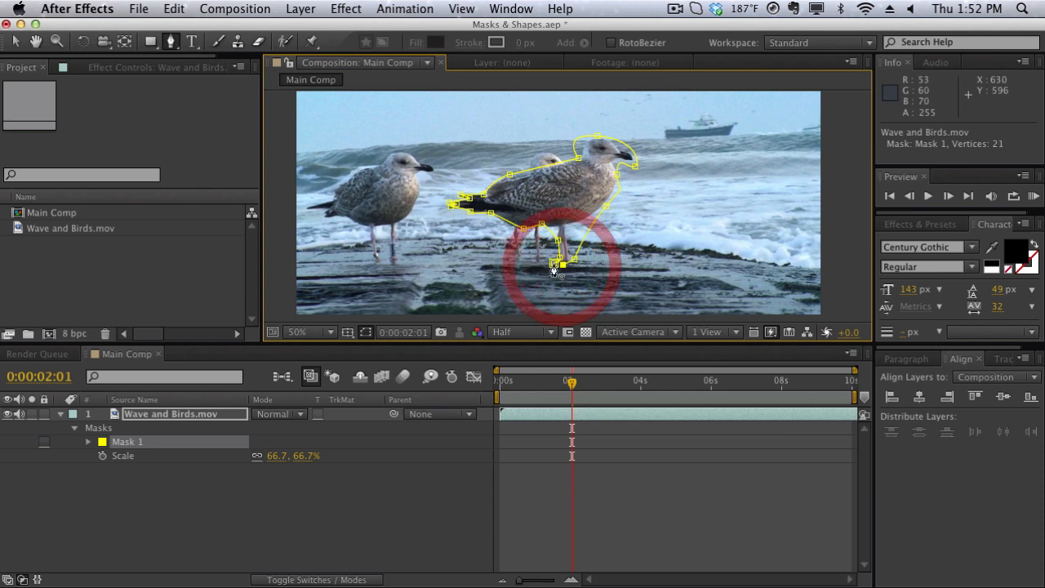
pyautogui.click(556, 260)
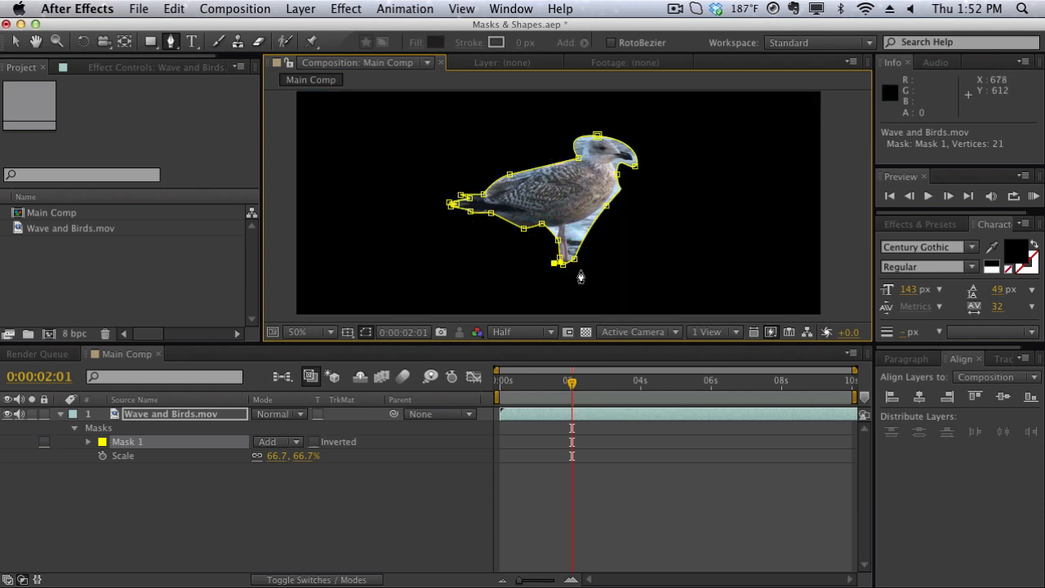
pyautogui.press('.')
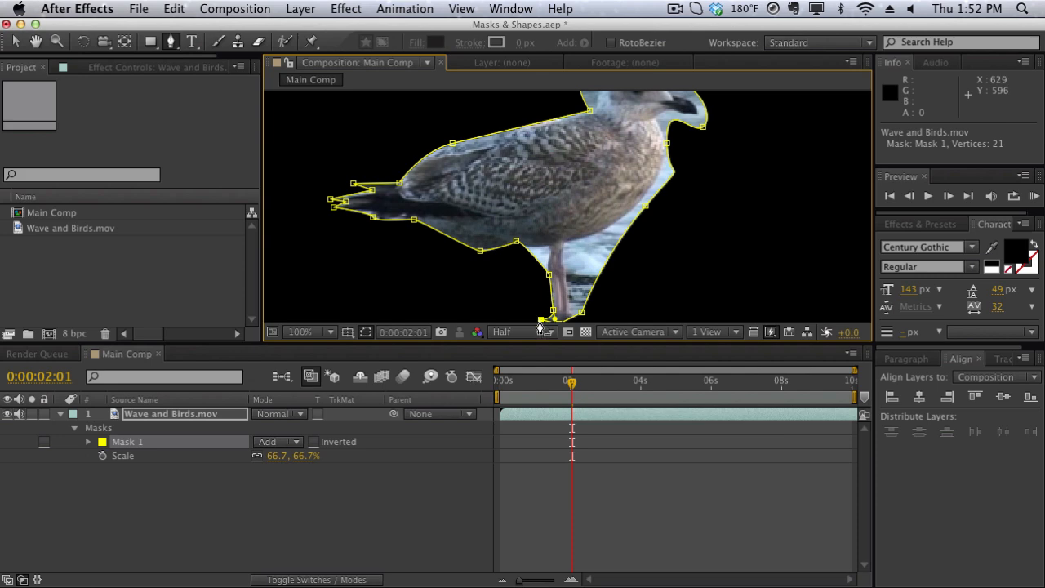
pyautogui.press(',')
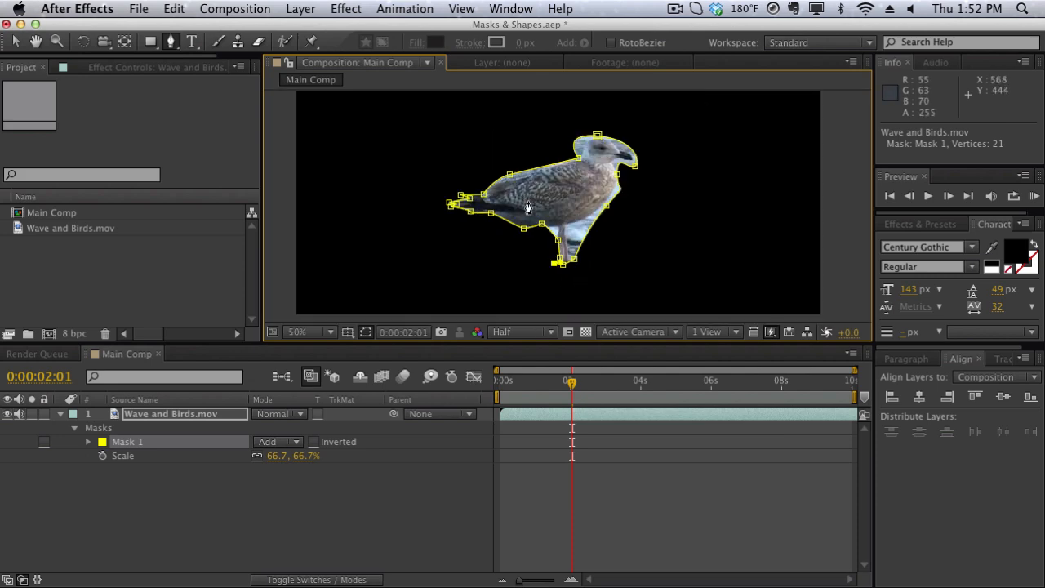
pyautogui.click(314, 523)
pyautogui.press(',')
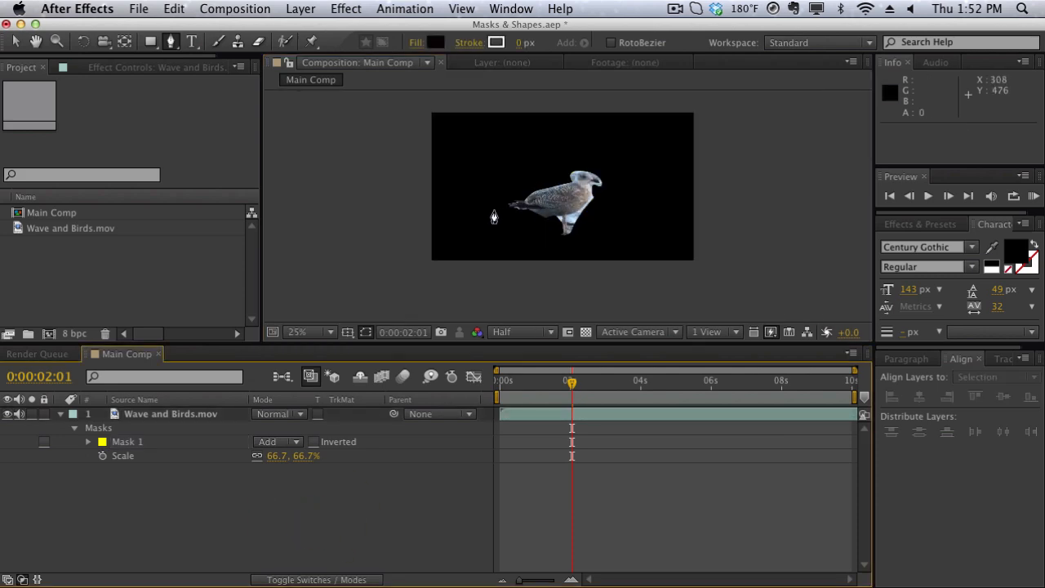
# Set Mask 1's feather to 17 pixels
pyautogui.click(219, 437)
pyautogui.press('f')
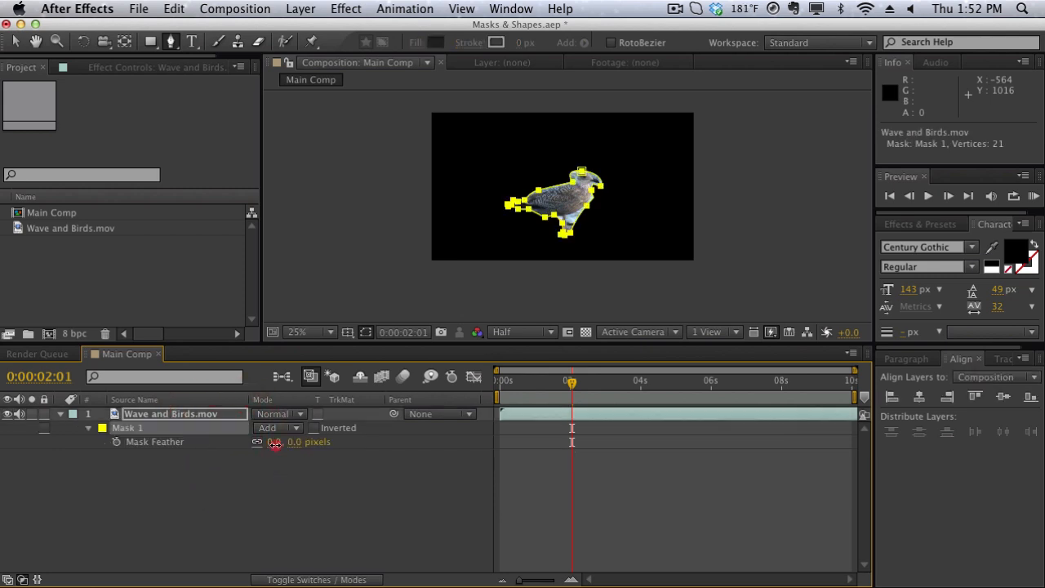
pyautogui.moveTo(274, 443)
pyautogui.mouseDown()
pyautogui.moveTo(292, 444)
pyautogui.moveTo(288, 451)
pyautogui.mouseUp()
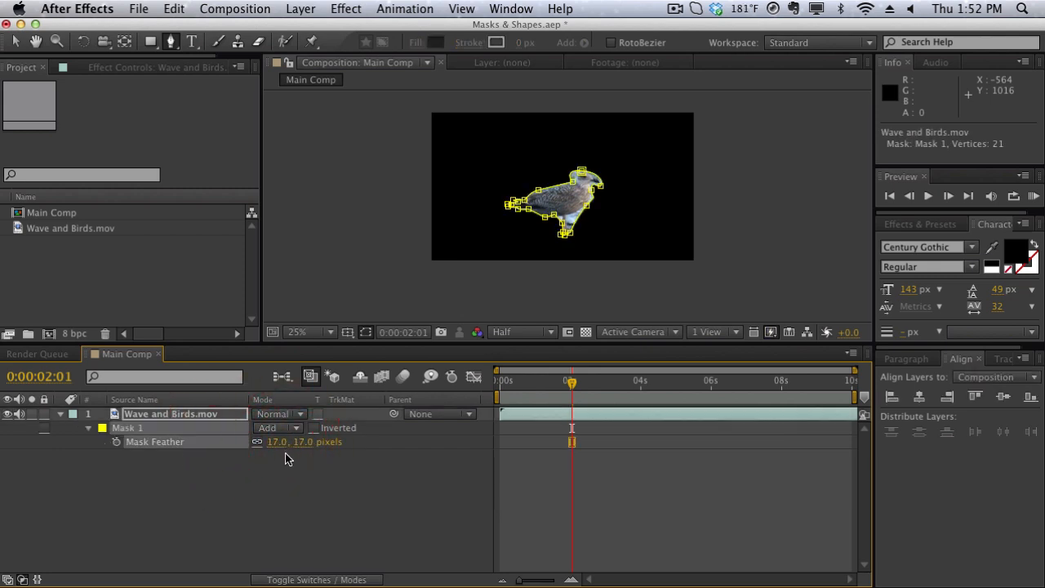
pyautogui.click(288, 459)
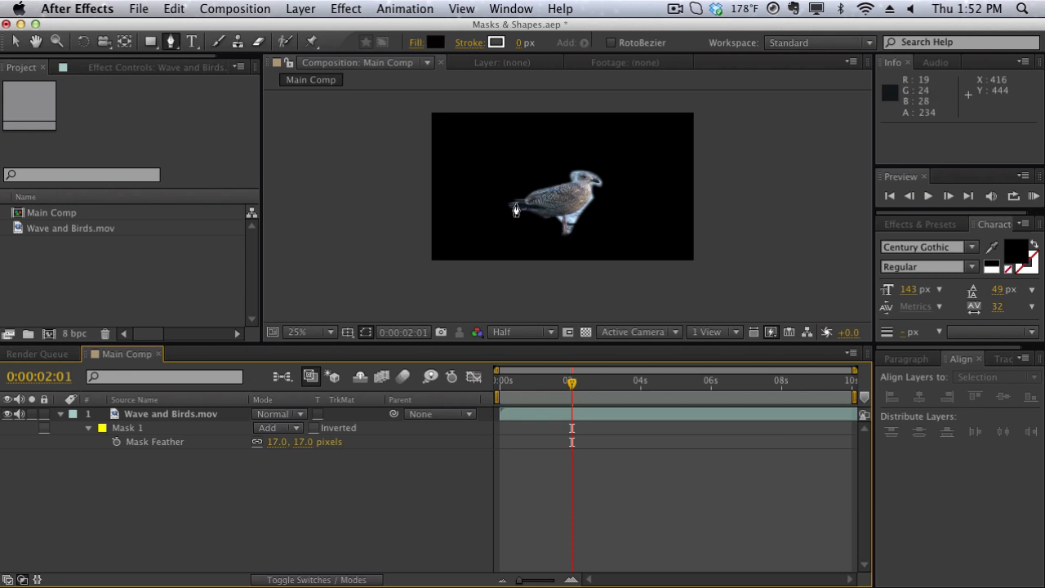
pyautogui.scroll(4, 565, 208)
pyautogui.scroll(-2, 551, 260)
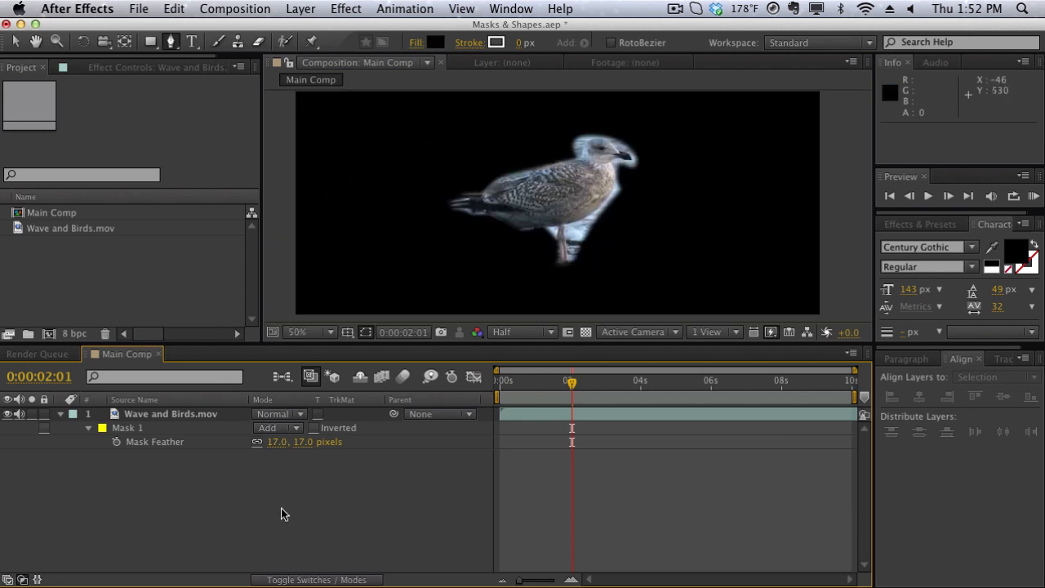
# Examine Mask 1's properties in the layer, showing the mask path alone, the feather alone, and the full set
pyautogui.click(90, 430)
pyautogui.click(63, 414)
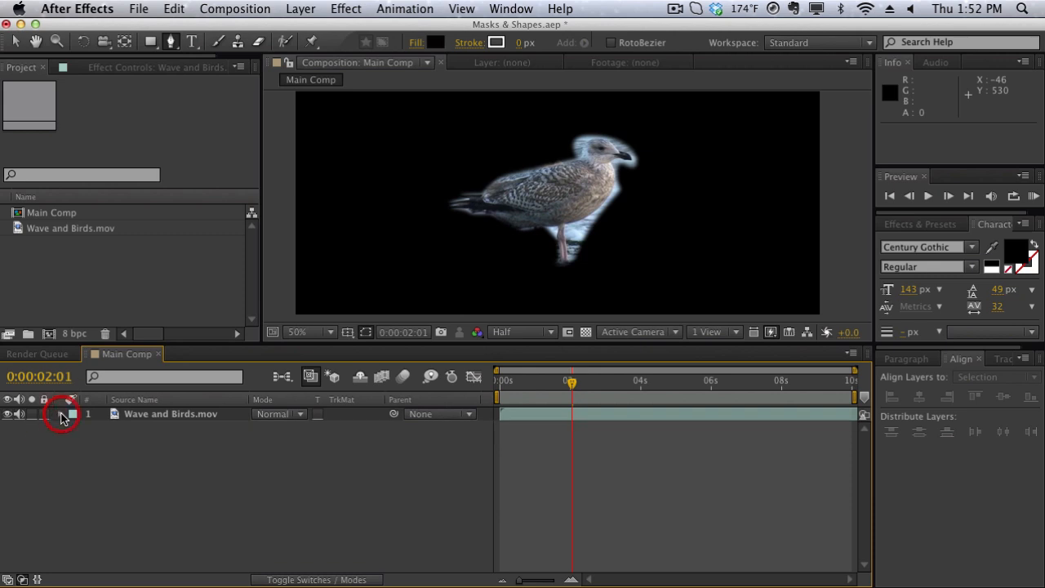
pyautogui.click(63, 414)
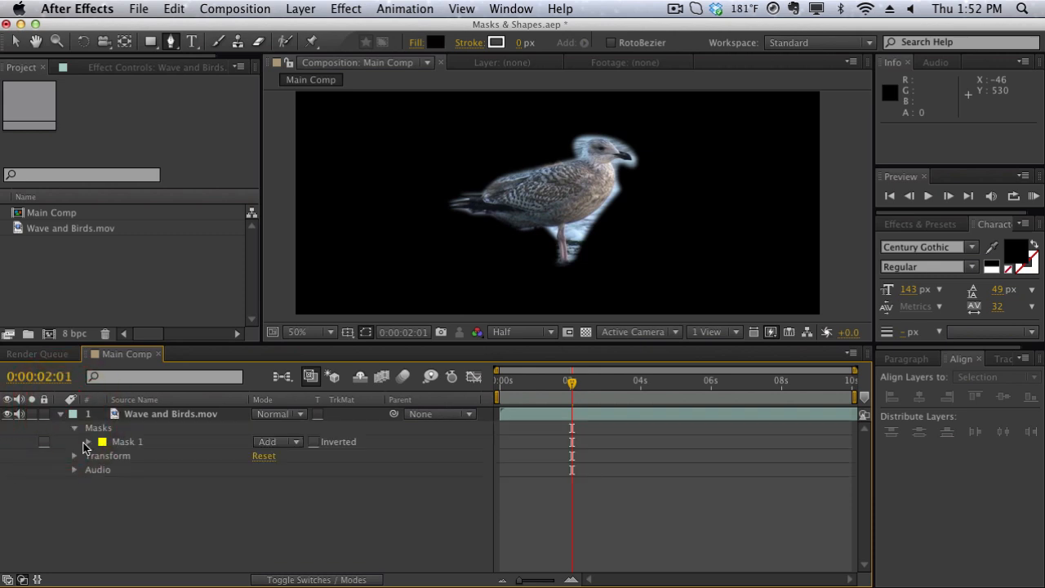
pyautogui.click(87, 443)
pyautogui.click(61, 415)
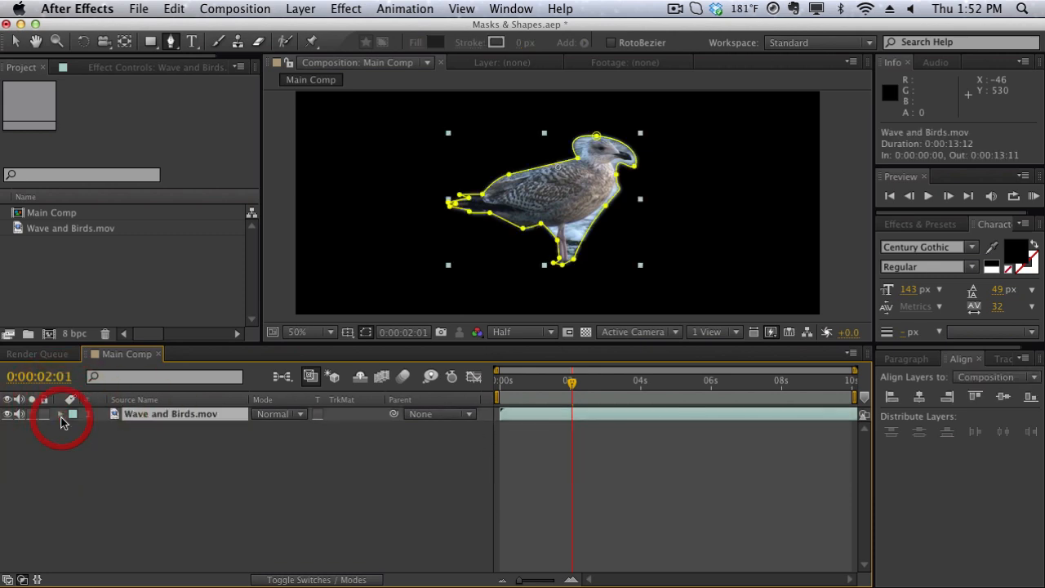
pyautogui.press('m')
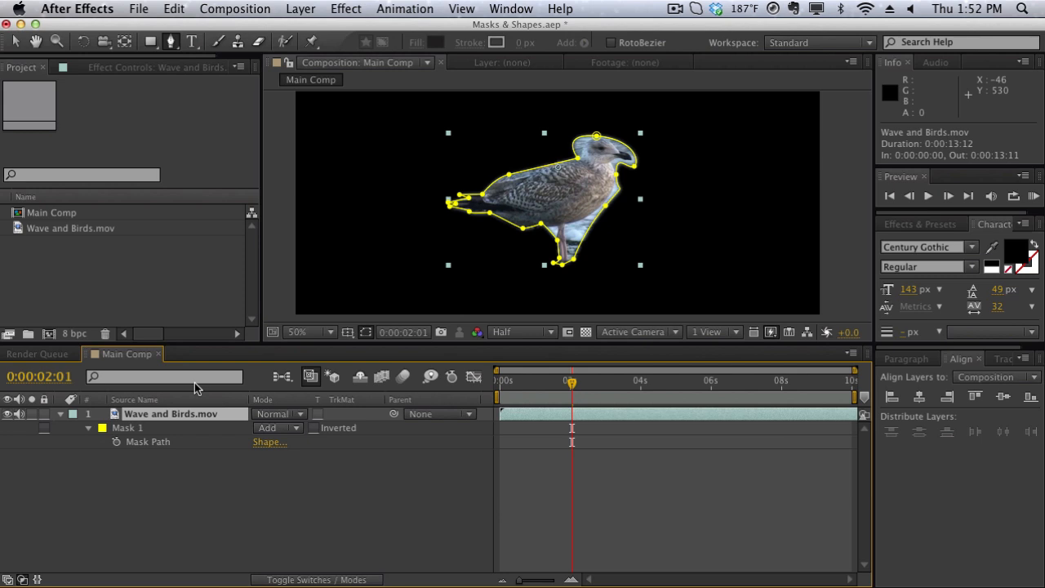
pyautogui.click(156, 431)
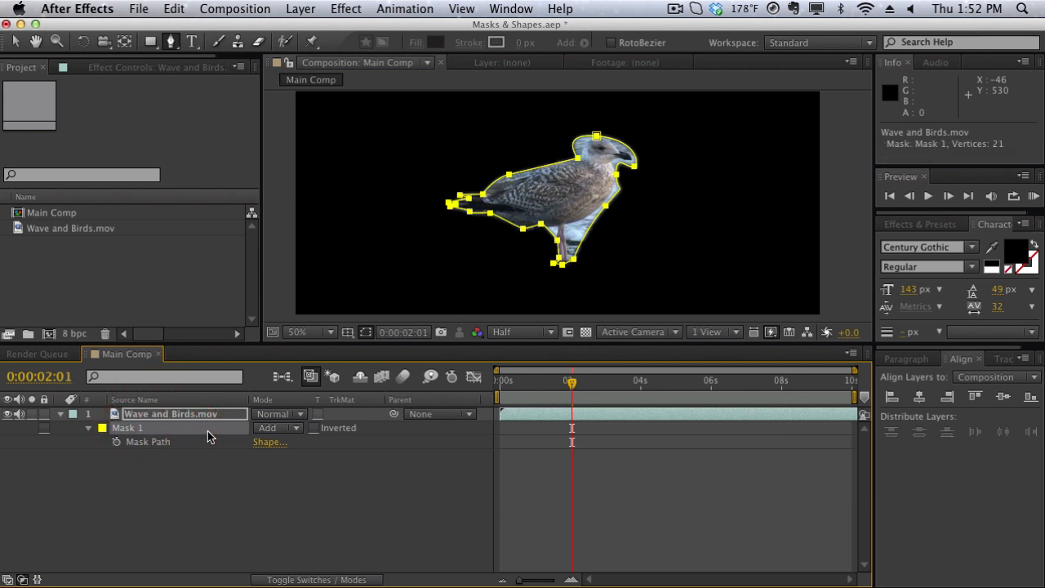
pyautogui.press('f')
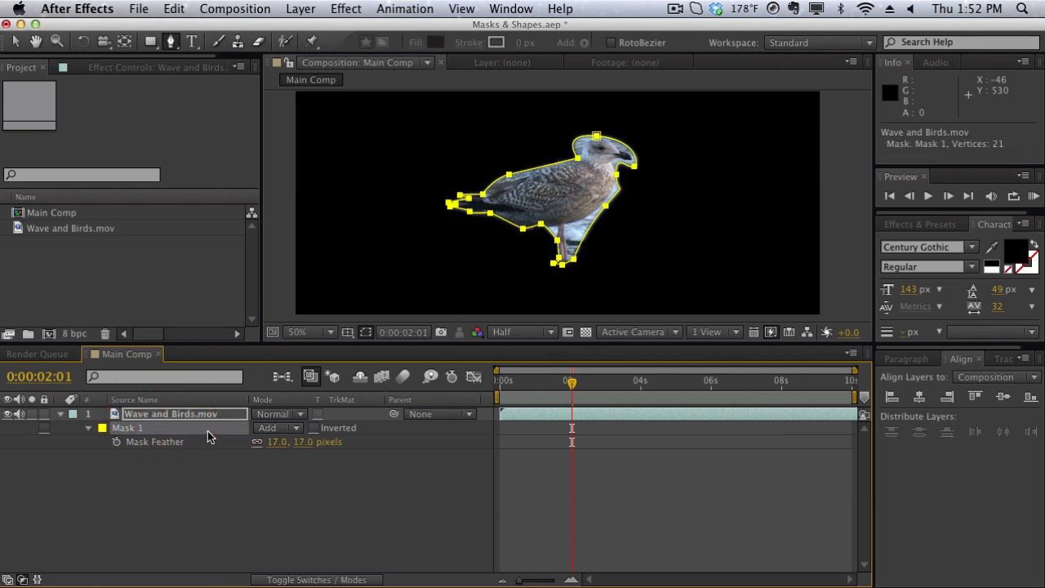
pyautogui.click(89, 428)
pyautogui.click(89, 428)
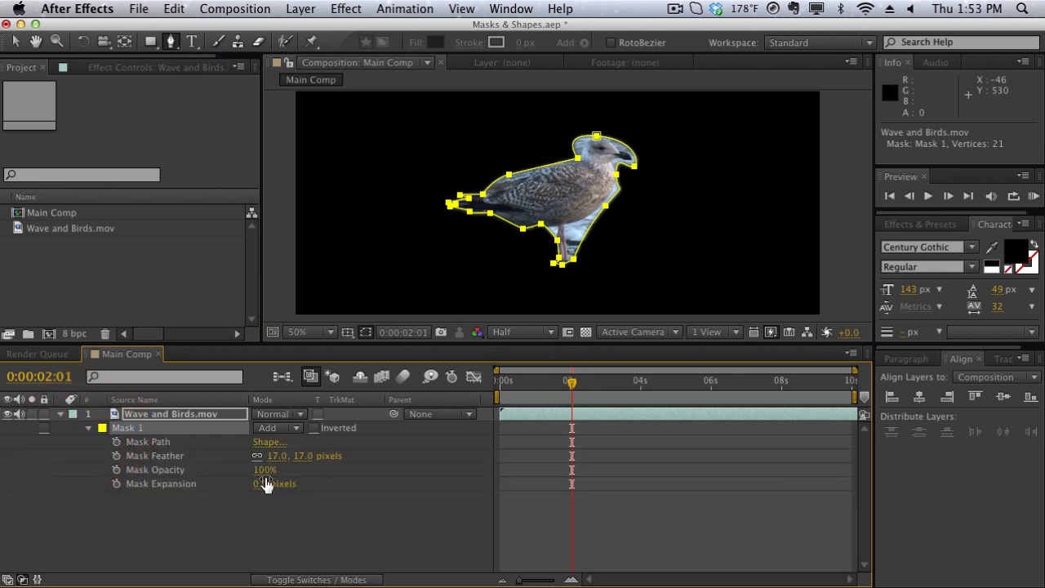
# Keyframe Mask 1's path at 0 seconds and go to 0:00:02:01
pyautogui.moveTo(570, 392); pyautogui.dragTo(455, 401)
pyautogui.click(117, 442)
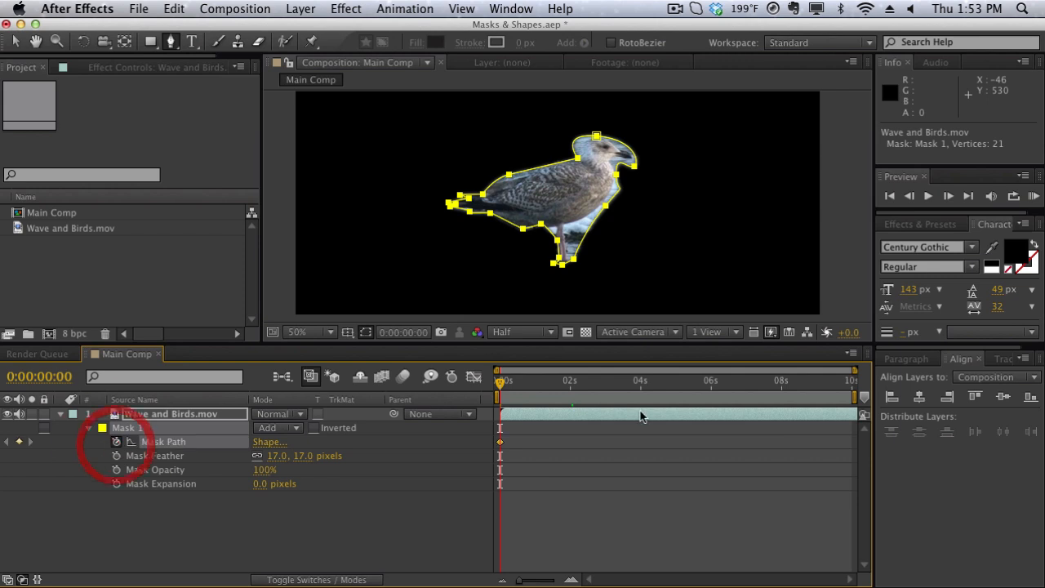
pyautogui.click(572, 381)
pyautogui.click(536, 202)
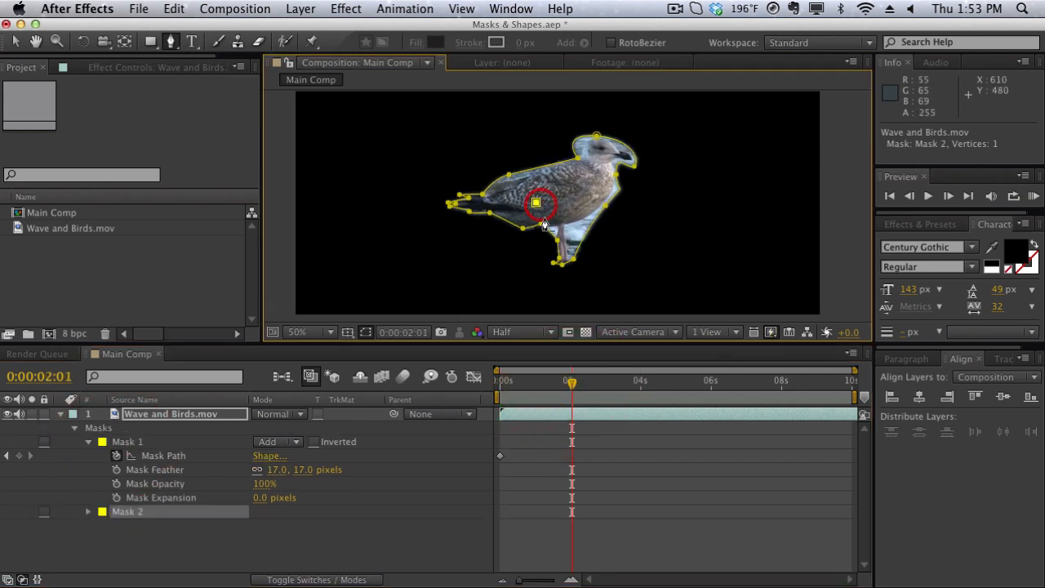
pyautogui.click(562, 264)
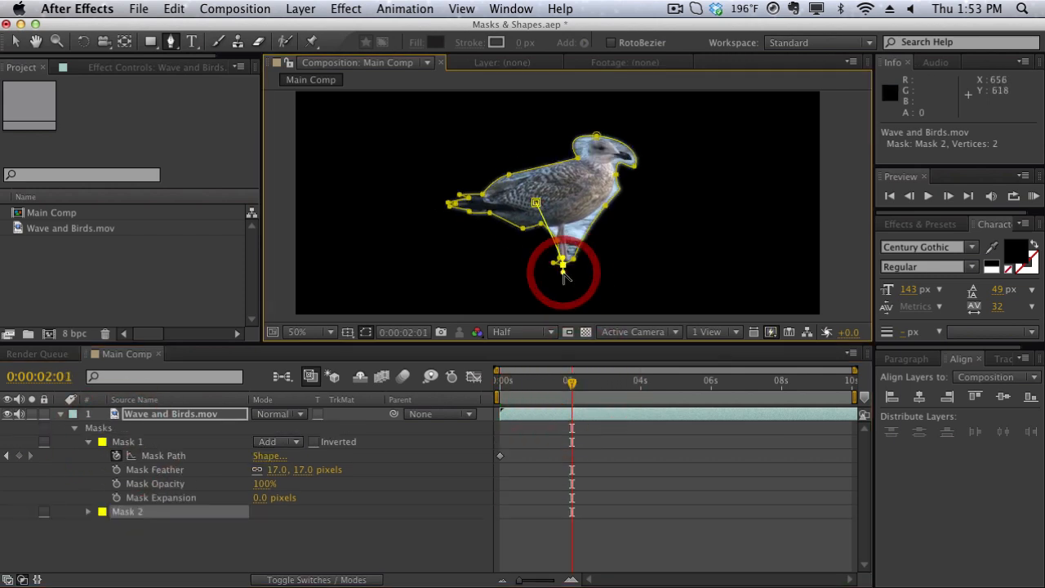
pyautogui.press('super+z')
# Adjust Mask 1's path at 0:00:02:01 by moving the lowest foot vertex down and the front foot vertex inward
pyautogui.press('v')
pyautogui.click(562, 272)
pyautogui.moveTo(564, 270); pyautogui.dragTo(568, 262)
pyautogui.click(572, 239)
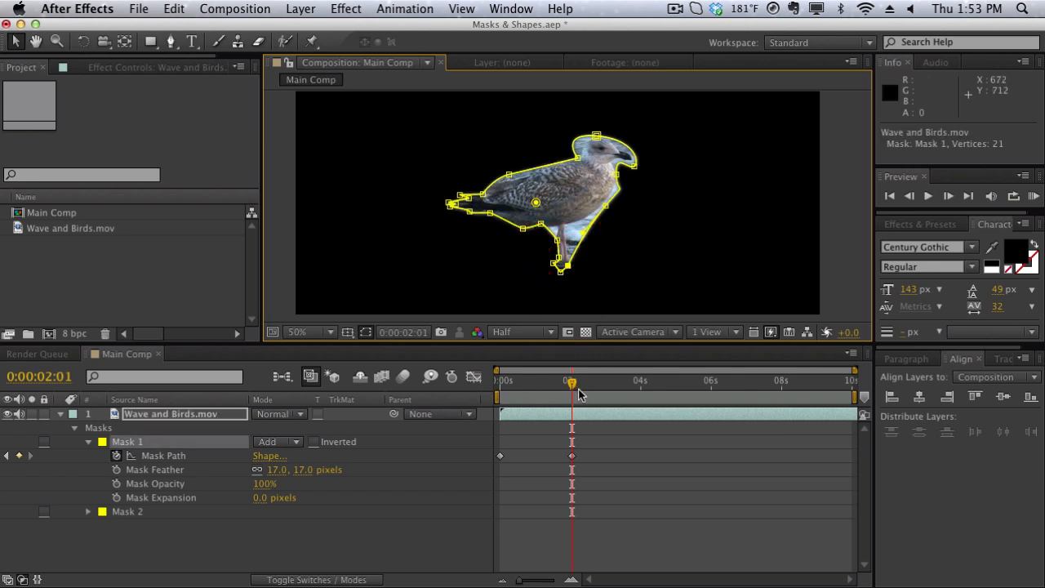
# Go to 0:00:07:15, pull Mask 1's vertex at the beak slightly inward, and deselect the layer
pyautogui.moveTo(573, 382); pyautogui.dragTo(768, 381)
pyautogui.moveTo(637, 164); pyautogui.dragTo(632, 161)
pyautogui.click(367, 228)
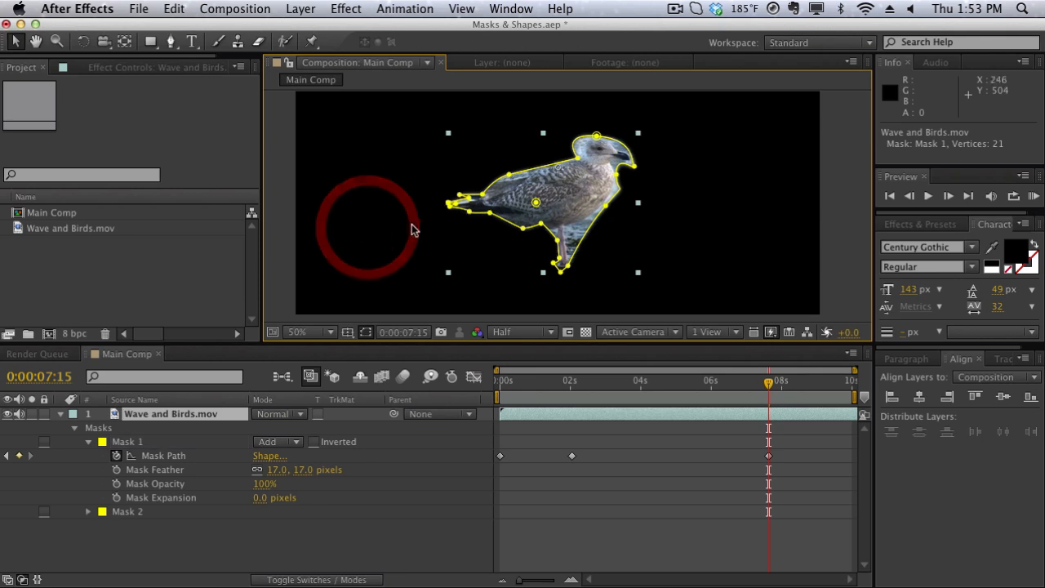
pyautogui.click(427, 223)
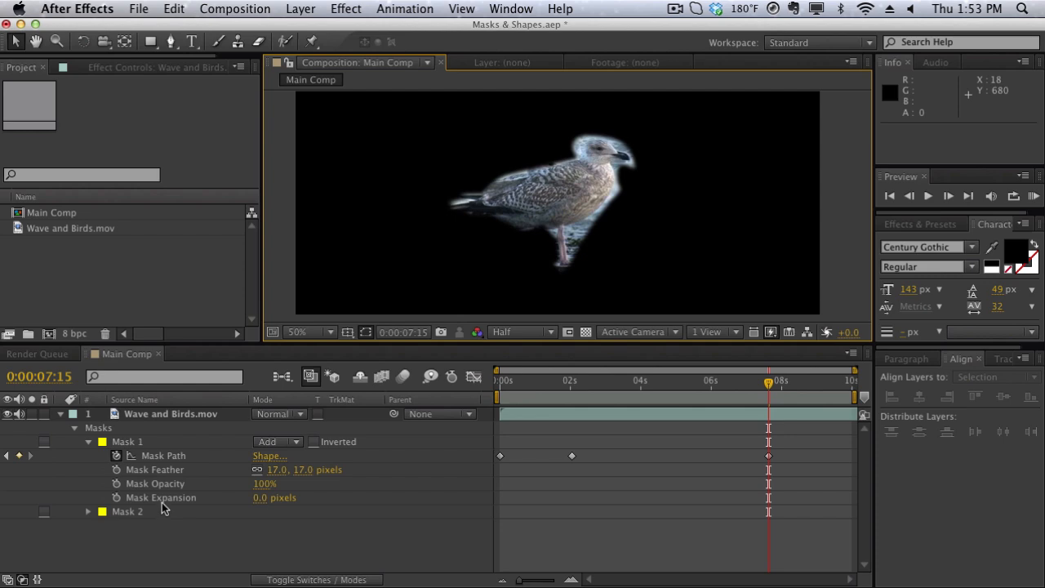
# Delete Mask 1 and Mask 2 from the Wave and Birds.mov layer and return to the Main Comp view
pyautogui.click(137, 442)
pyautogui.press('Delete')
pyautogui.doubleClick(137, 442)
pyautogui.press('Delete')
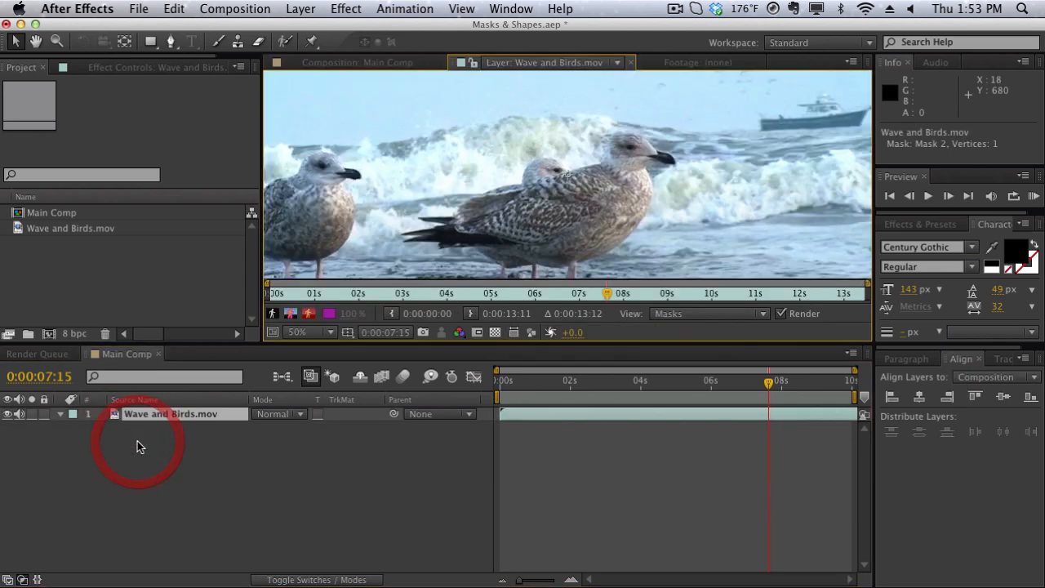
pyautogui.click(415, 65)
pyautogui.scroll(-2, 512, 225)
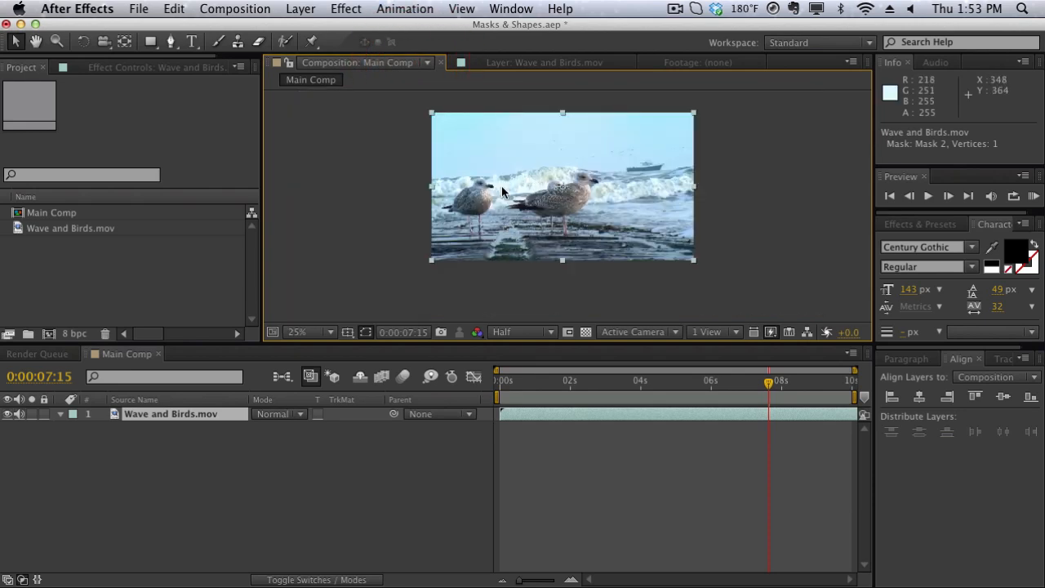
# With no layer selected, draw a black rectangle shape about 972 by 468 pixels over the footage, and scrub back to 0:00:01:17
pyautogui.click(149, 459)
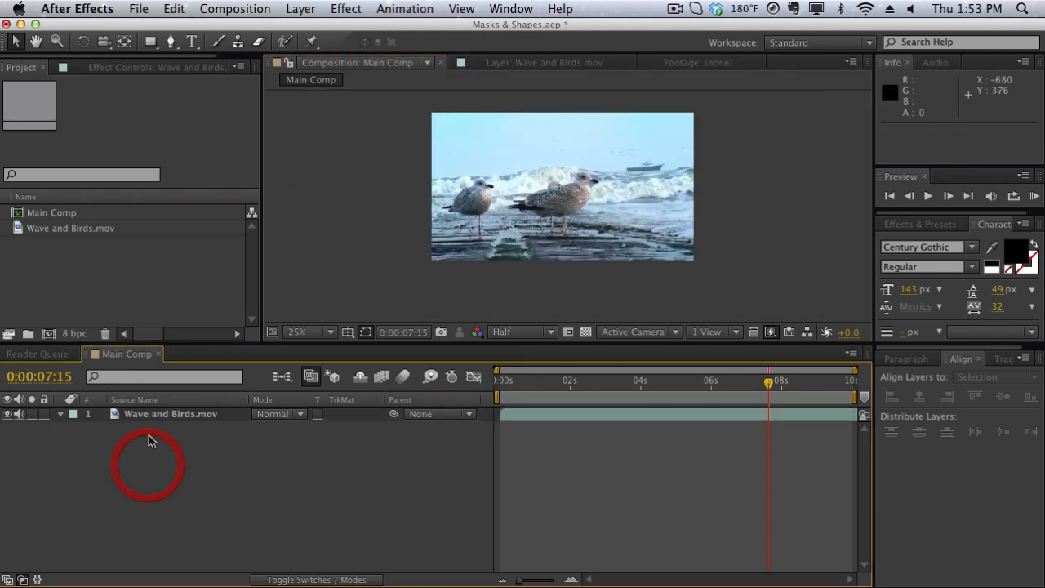
pyautogui.click(155, 45)
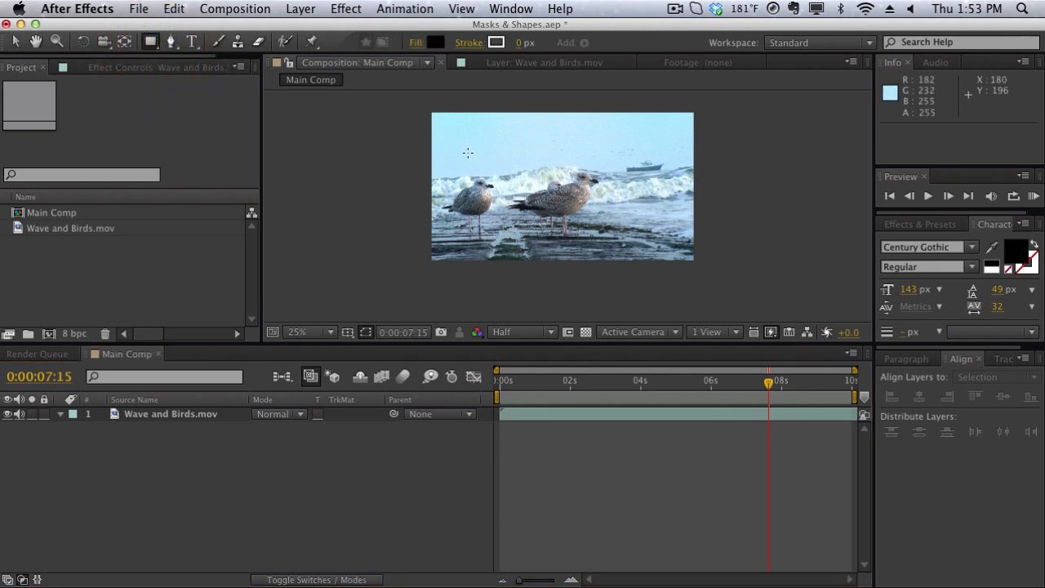
pyautogui.moveTo(471, 139); pyautogui.dragTo(672, 233)
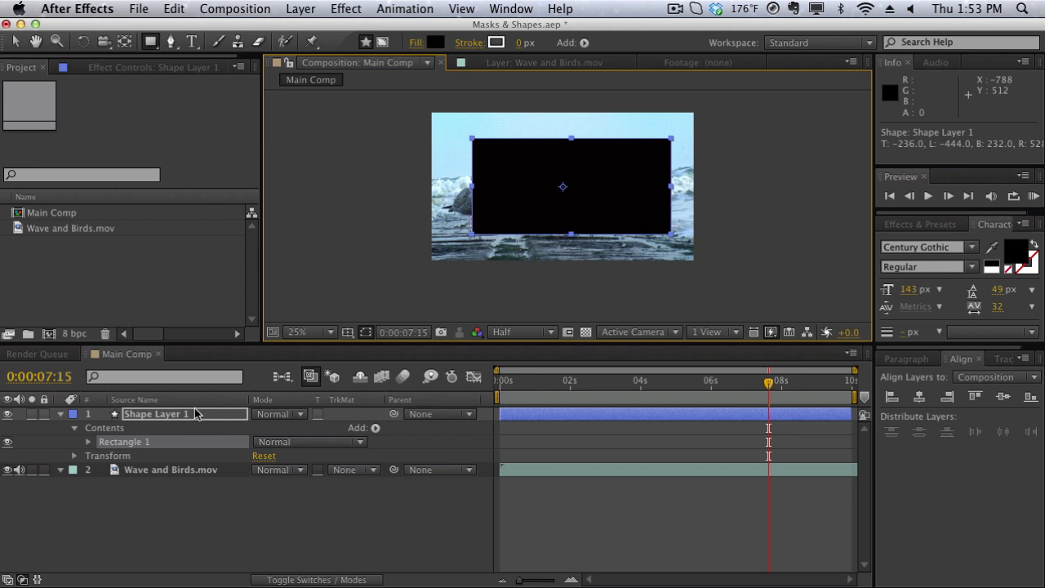
pyautogui.moveTo(767, 456); pyautogui.dragTo(561, 400)
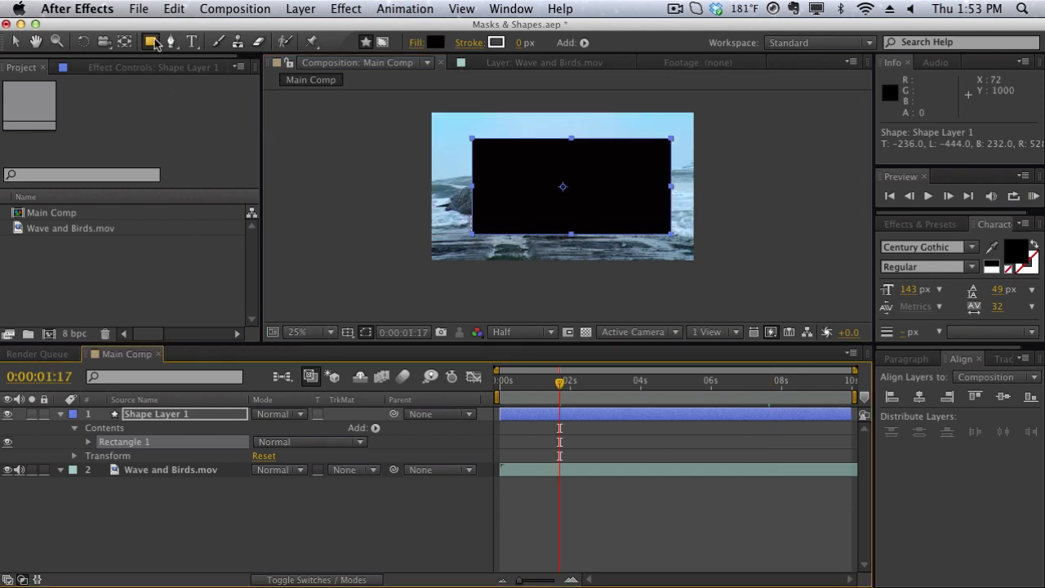
# Expand Rectangle 1's transform properties in Shape Layer 1 and delete the whole shape layer
pyautogui.click(204, 418)
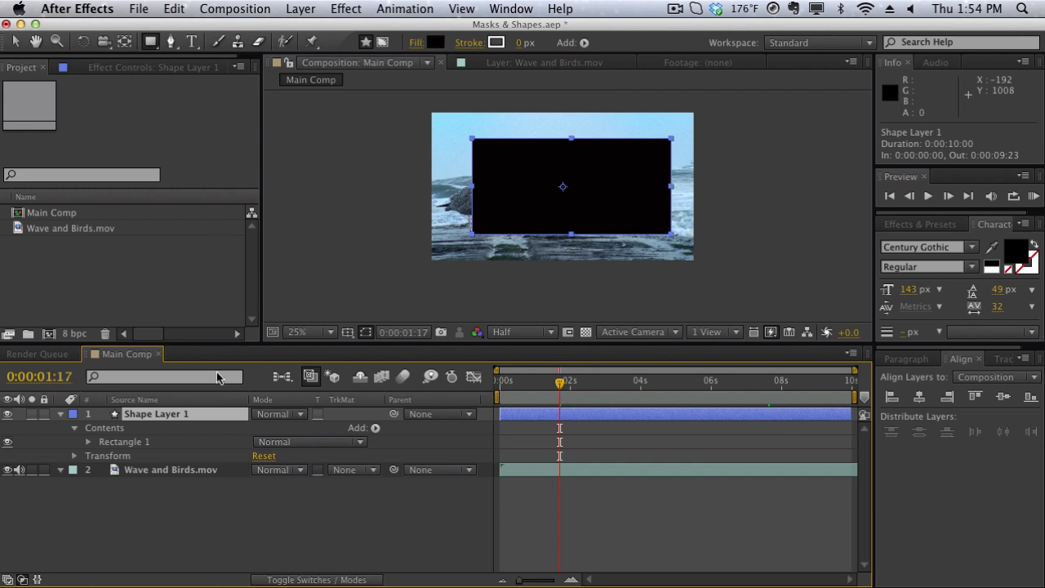
pyautogui.click(89, 444)
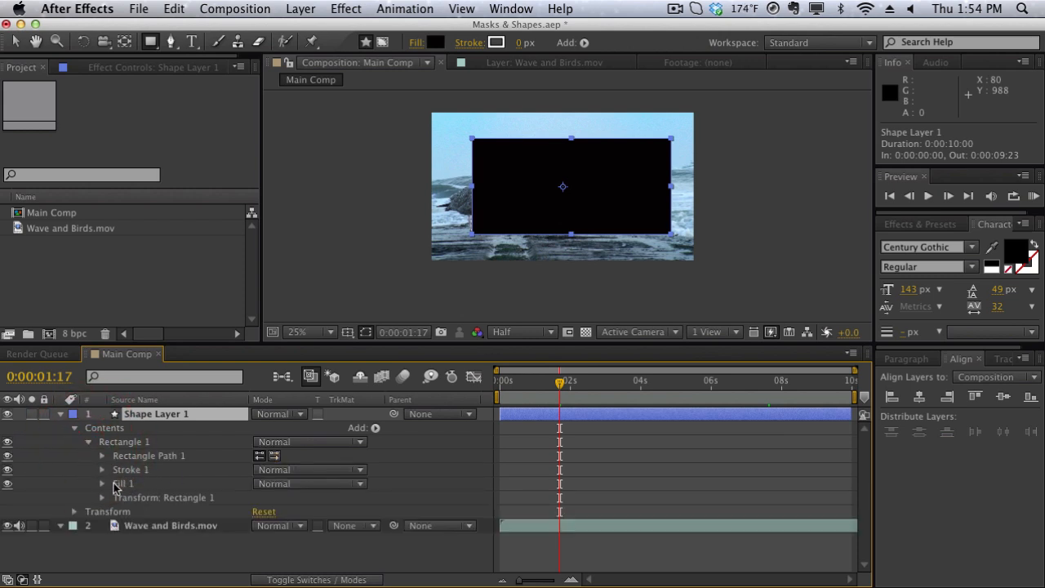
pyautogui.click(104, 498)
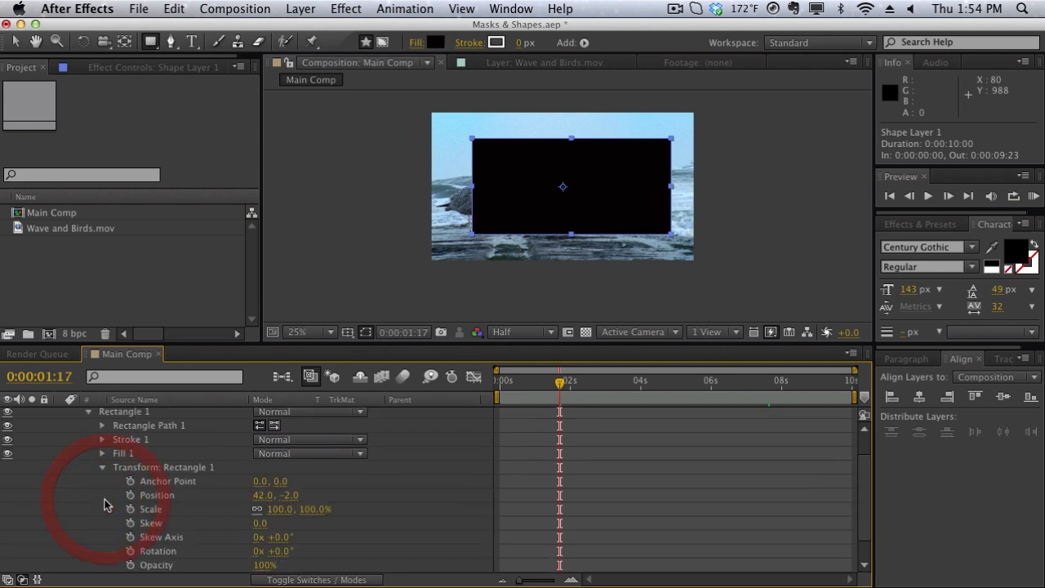
pyautogui.scroll(3, 114, 504)
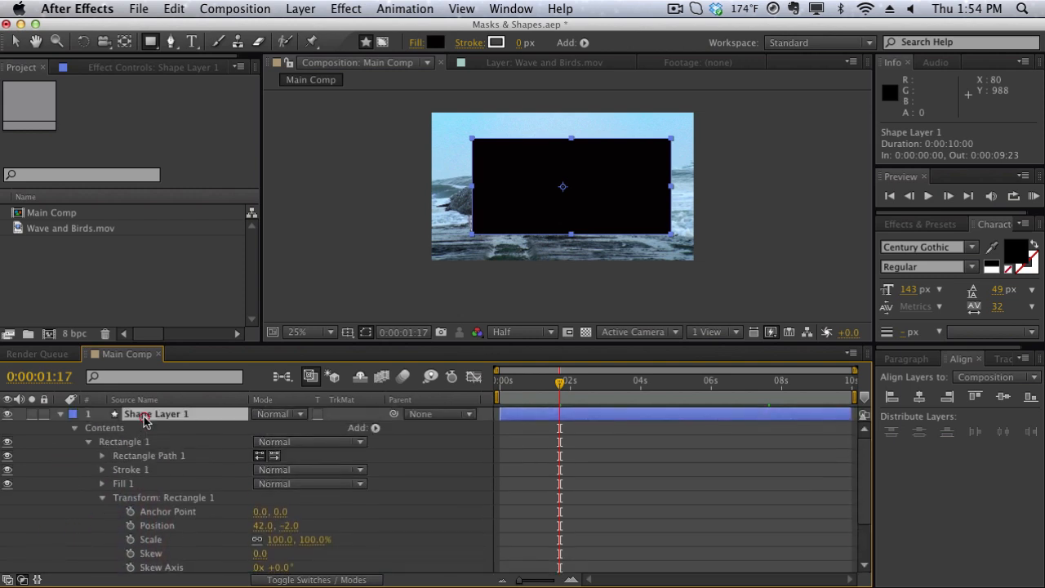
pyautogui.press('Delete')
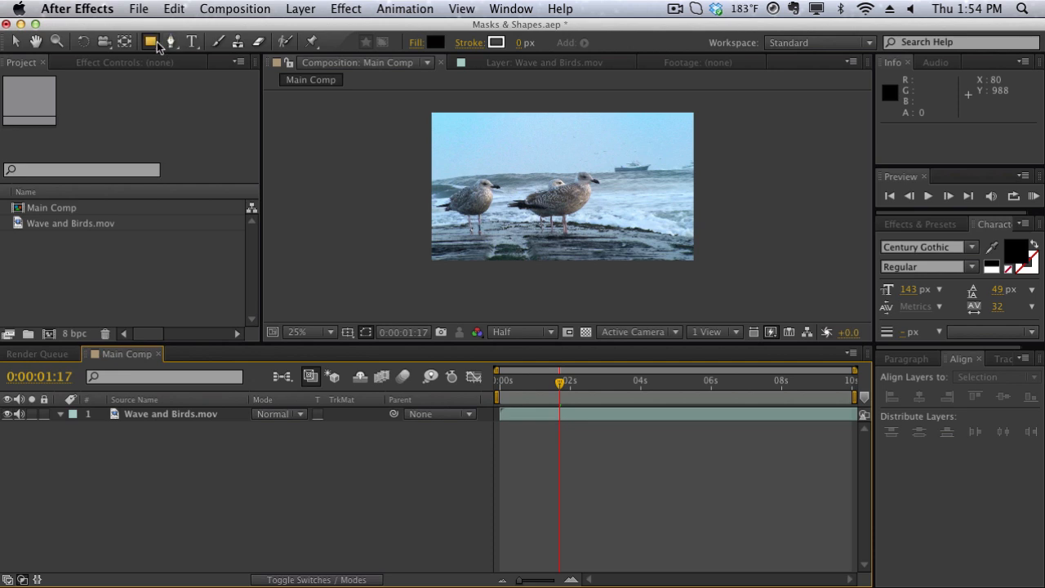
# With no layer selected, draw a black five-point star shape with about 193 px outer radius and move it to the middle of the footage
pyautogui.moveTo(151, 41); pyautogui.dragTo(180, 107)
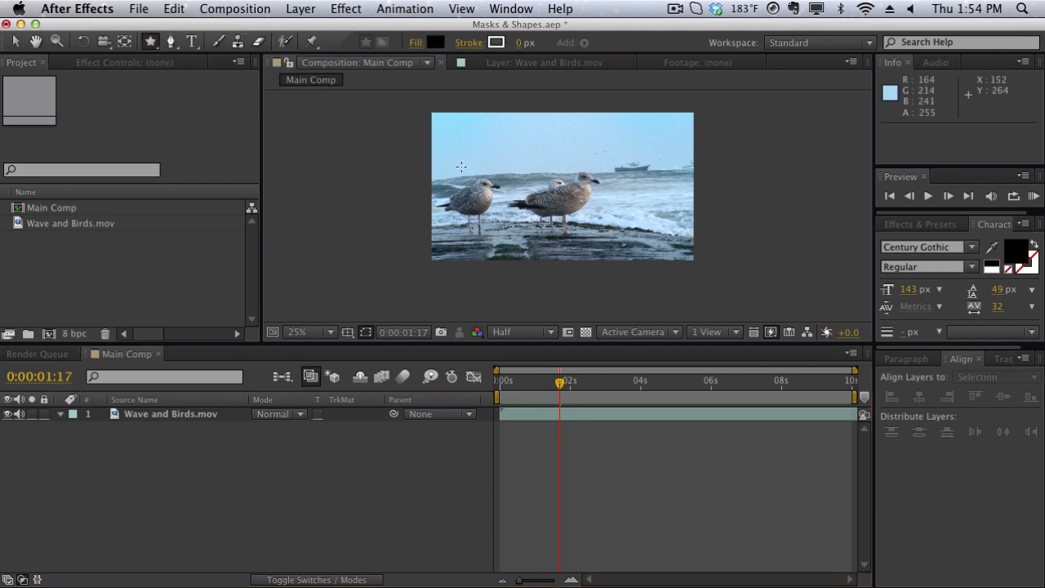
pyautogui.moveTo(509, 153); pyautogui.dragTo(531, 185)
pyautogui.press('v')
pyautogui.moveTo(518, 147); pyautogui.dragTo(560, 186)
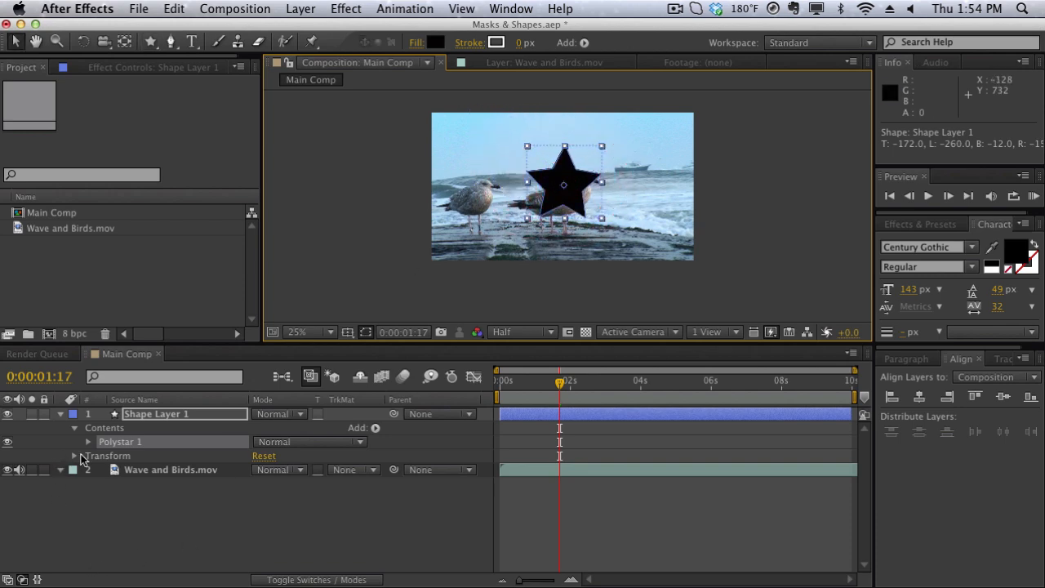
# Set the star's Polystar Path to 14 points, inner radius 128.5, outer radius 226 and inner roundness 36%
pyautogui.click(87, 442)
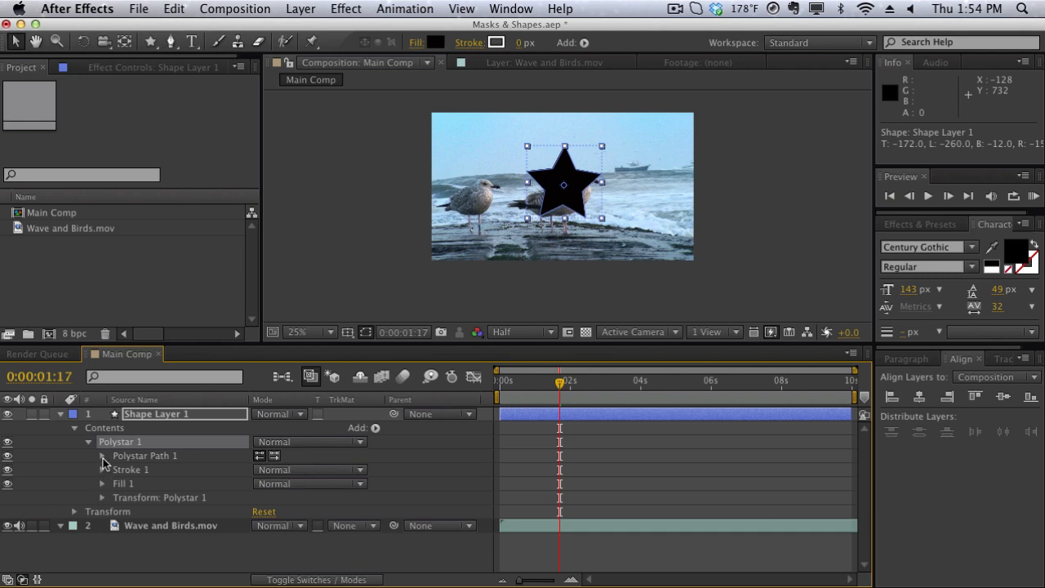
pyautogui.click(102, 455)
pyautogui.scroll(-2, 110, 490)
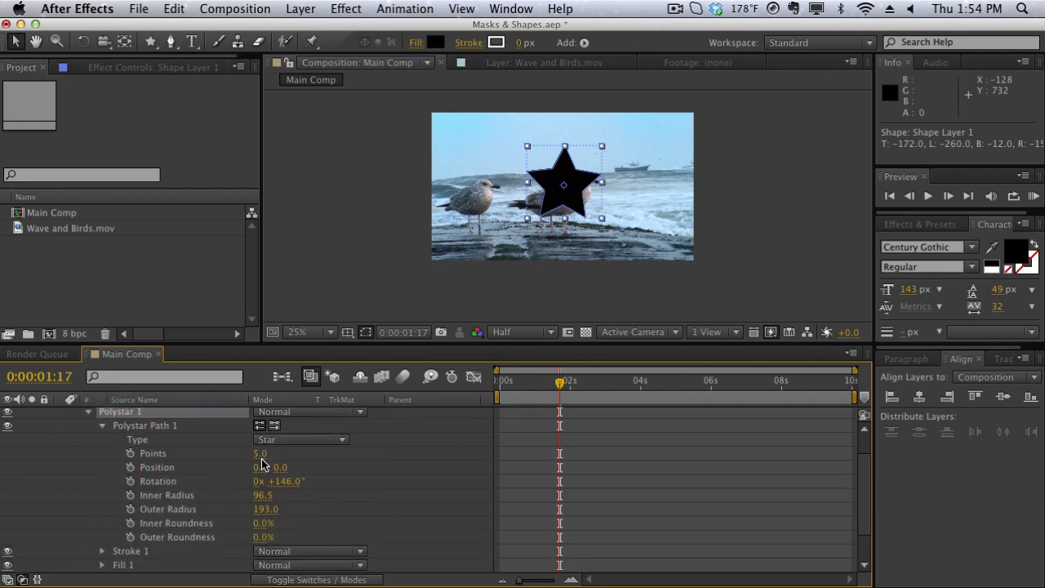
pyautogui.moveTo(260, 453)
pyautogui.mouseDown()
pyautogui.moveTo(310, 453)
pyautogui.moveTo(260, 453)
pyautogui.moveTo(273, 454)
pyautogui.mouseUp()
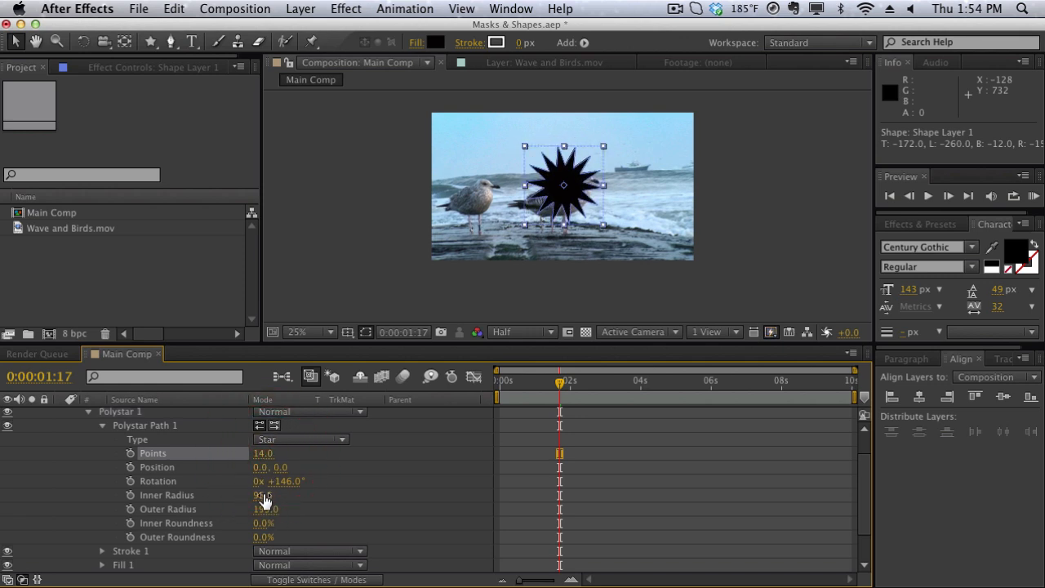
pyautogui.moveTo(264, 495); pyautogui.dragTo(298, 531)
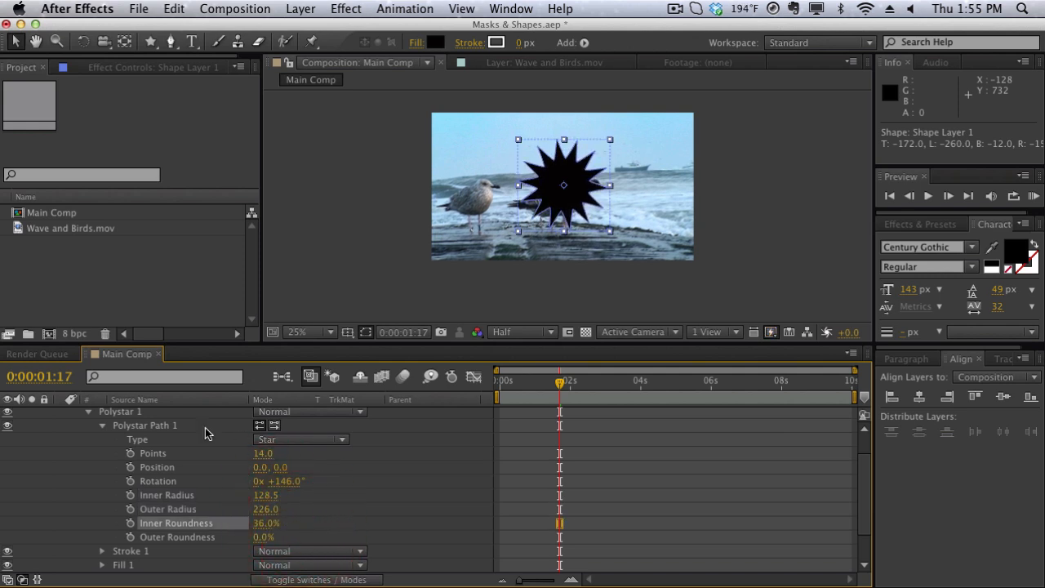
# Delete the star's Polystar Path and the whole Shape Layer 1
pyautogui.scroll(3, 141, 434)
pyautogui.press('Delete')
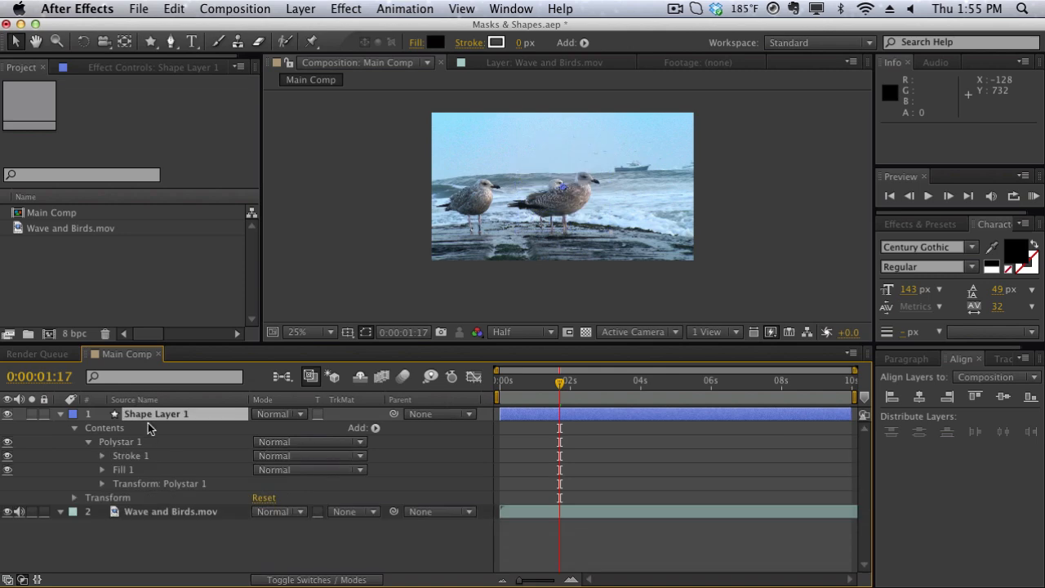
pyautogui.click(148, 415)
pyautogui.press('Delete')
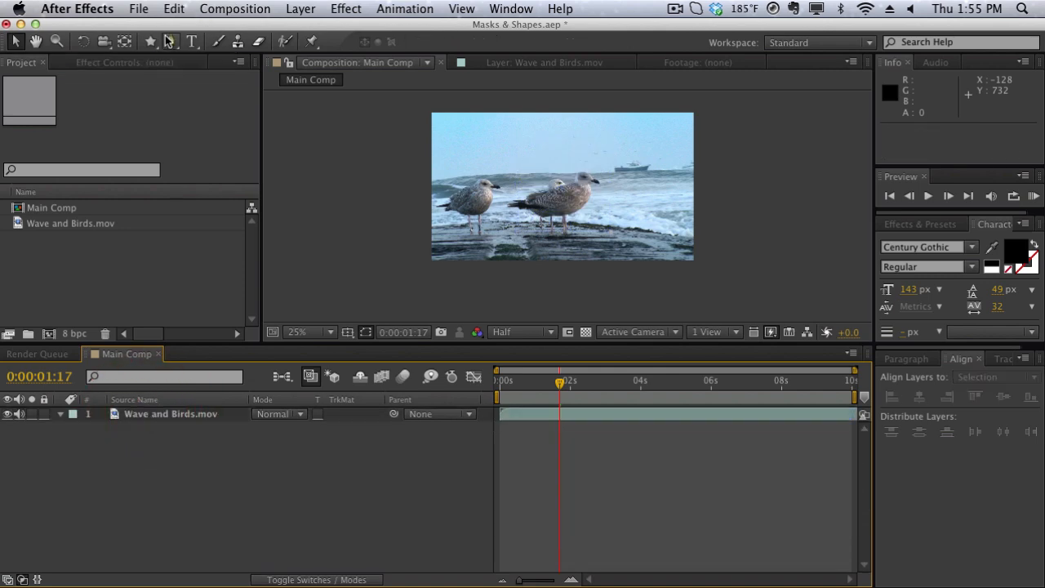
# Draw a large star mask on the Wave and Birds.mov layer, centred above the birds and extending past the frame's upper edge, and expand Mask 1's properties
pyautogui.moveTo(148, 41)
pyautogui.mouseDown()
pyautogui.moveTo(175, 41)
pyautogui.moveTo(203, 114)
pyautogui.mouseUp()
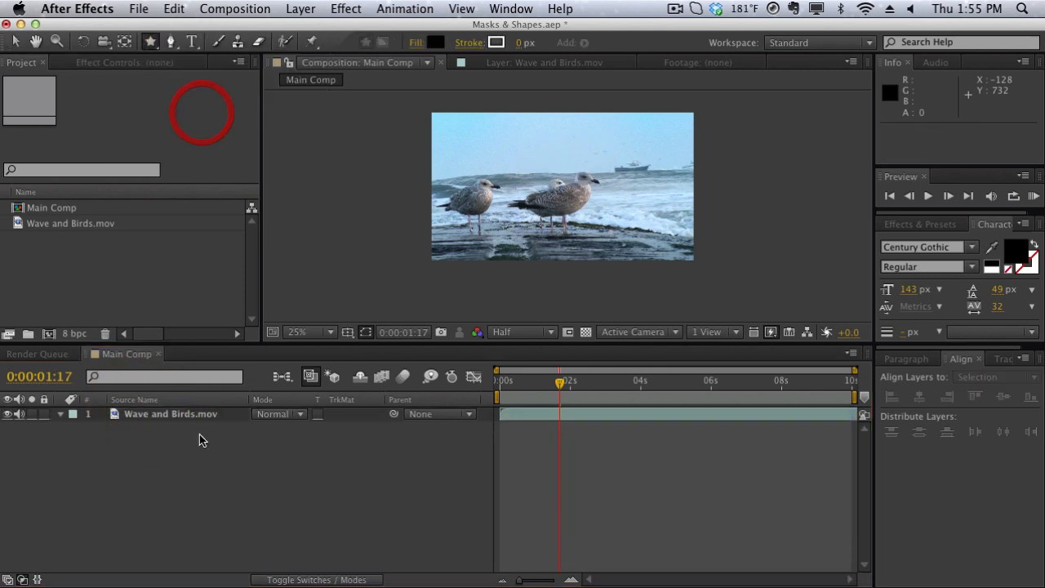
pyautogui.click(201, 413)
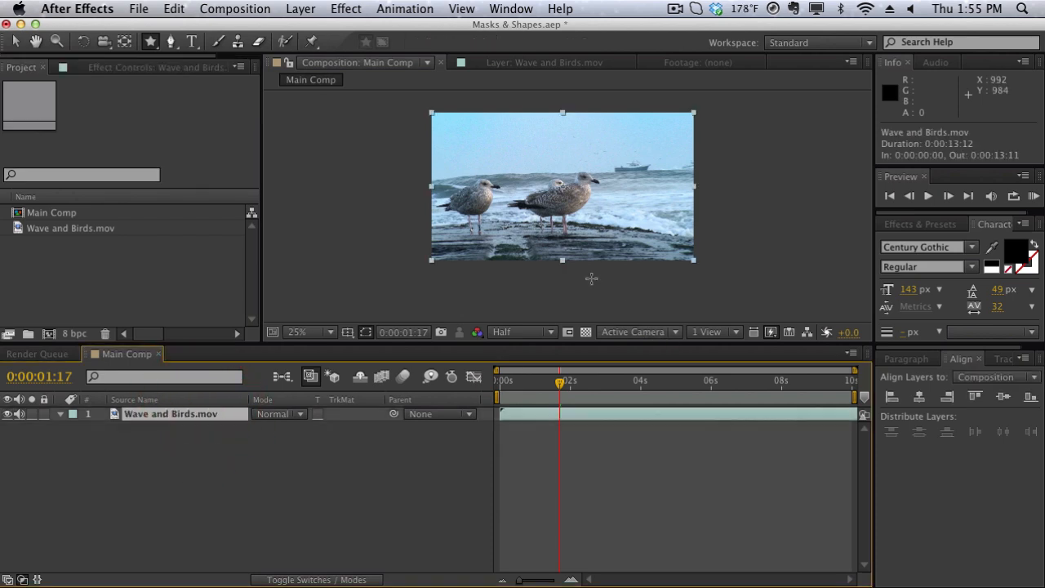
pyautogui.moveTo(508, 148); pyautogui.dragTo(591, 204)
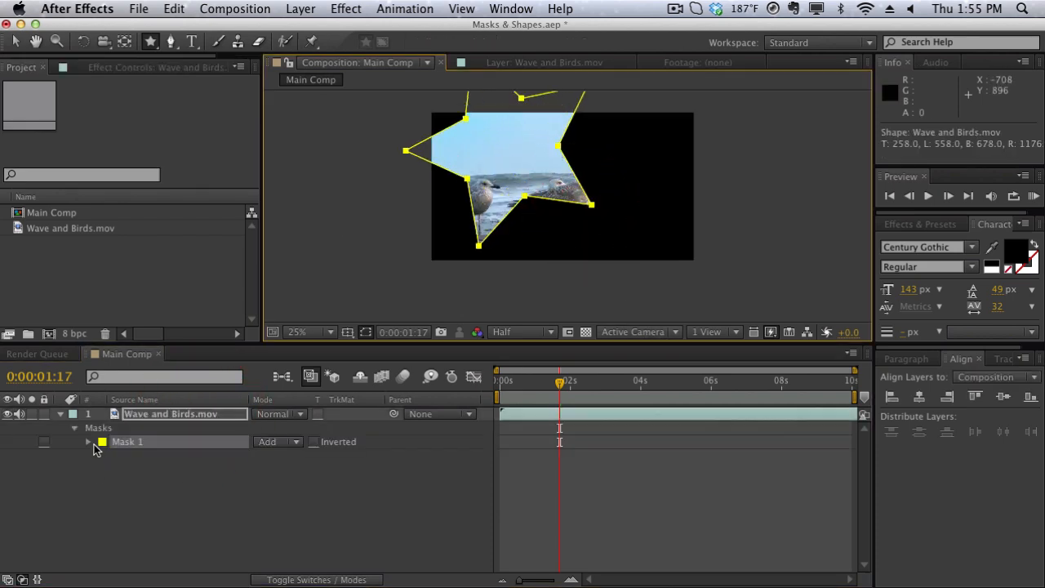
pyautogui.click(89, 443)
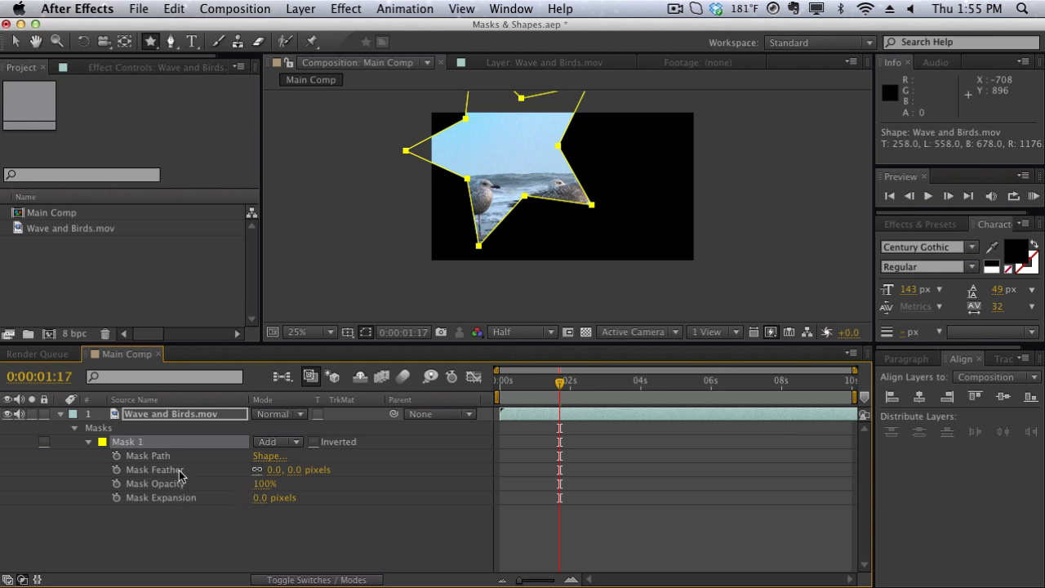
# View the masked footage in the layer view, return to Main Comp, and pull the star mask's lower inner vertex up into the sky
pyautogui.press('v')
pyautogui.doubleClick(493, 159)
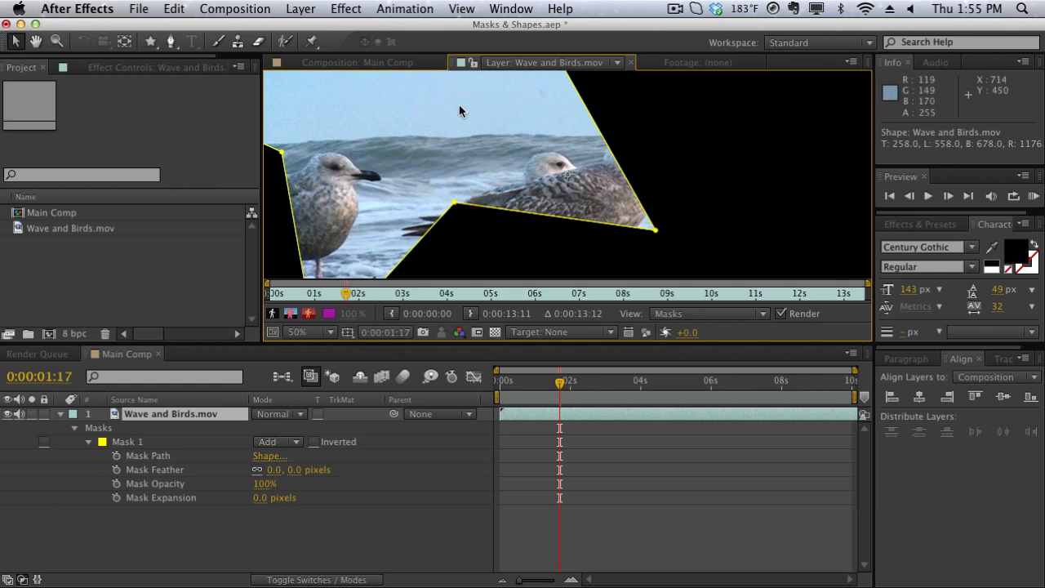
pyautogui.click(433, 62)
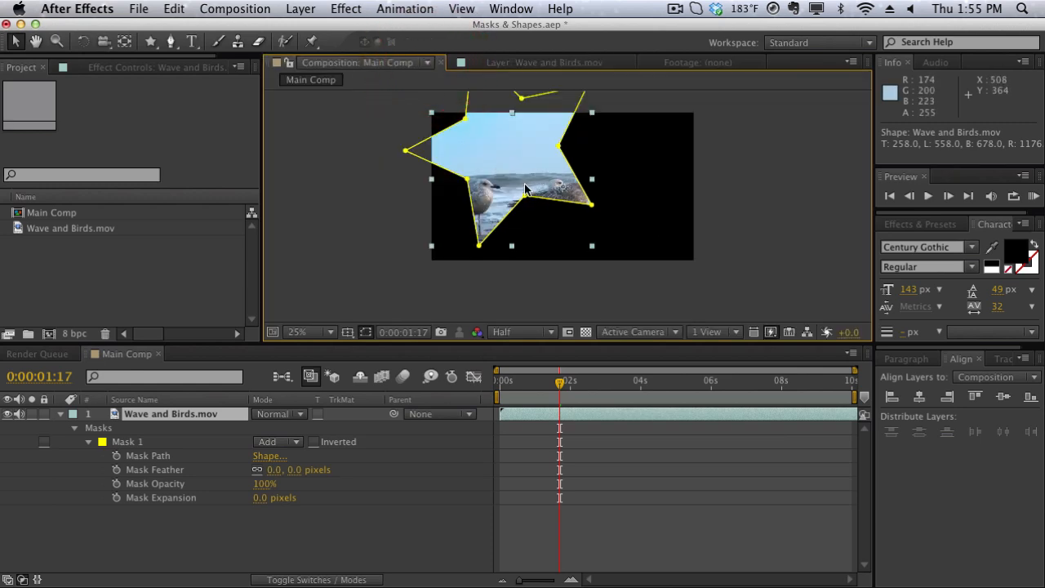
pyautogui.press(',')
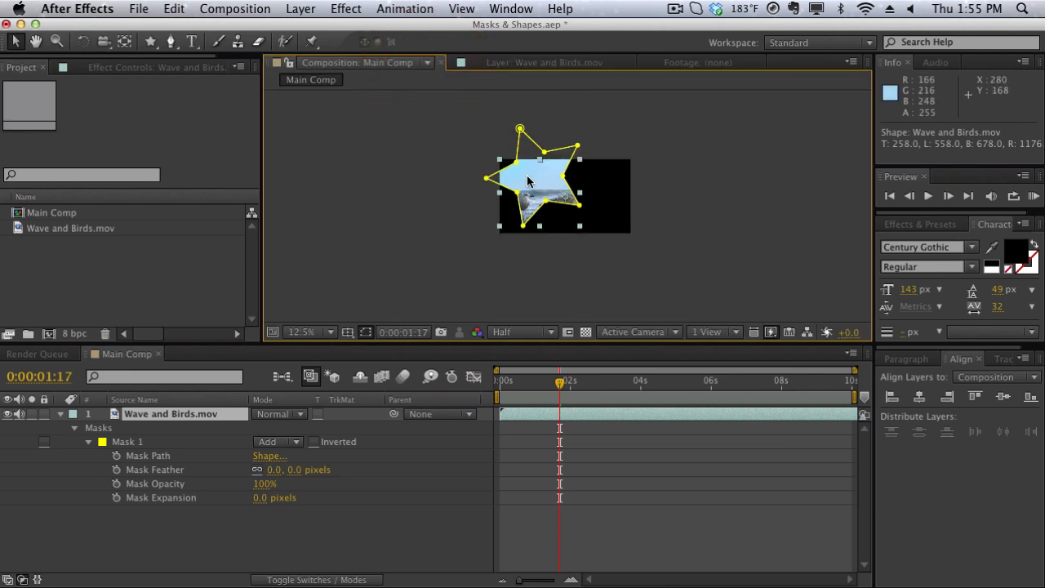
pyautogui.press('.')
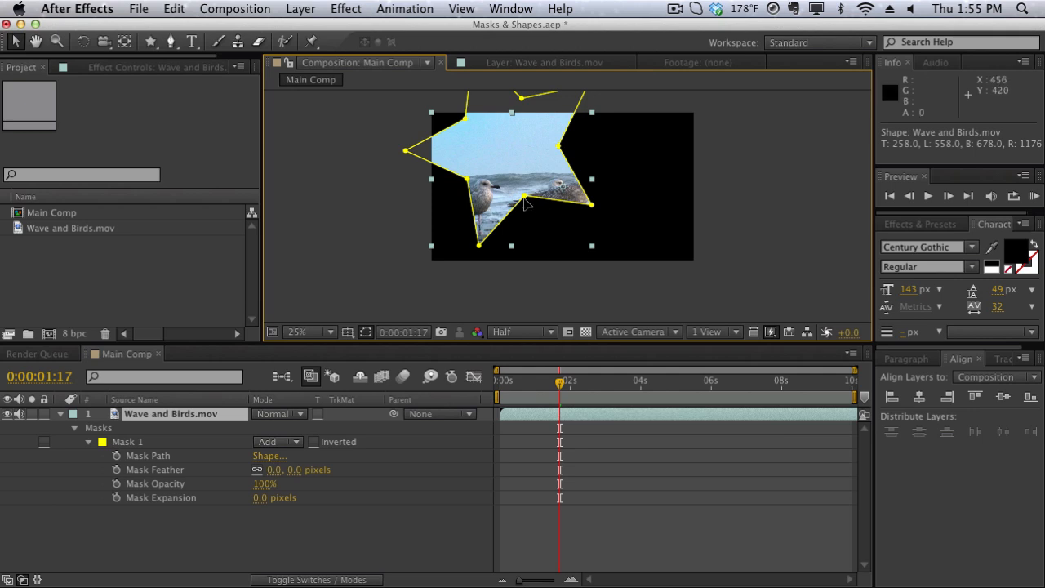
pyautogui.moveTo(525, 196); pyautogui.dragTo(508, 154)
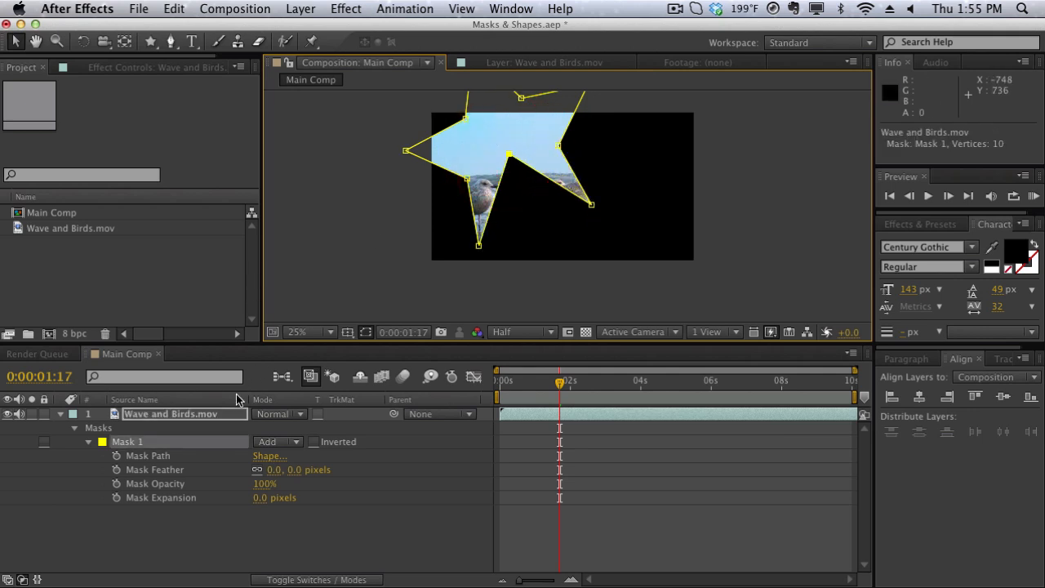
# Remove the selected star vertex and the whole of Mask 1 from the Wave and Birds.mov layer
pyautogui.click(207, 443)
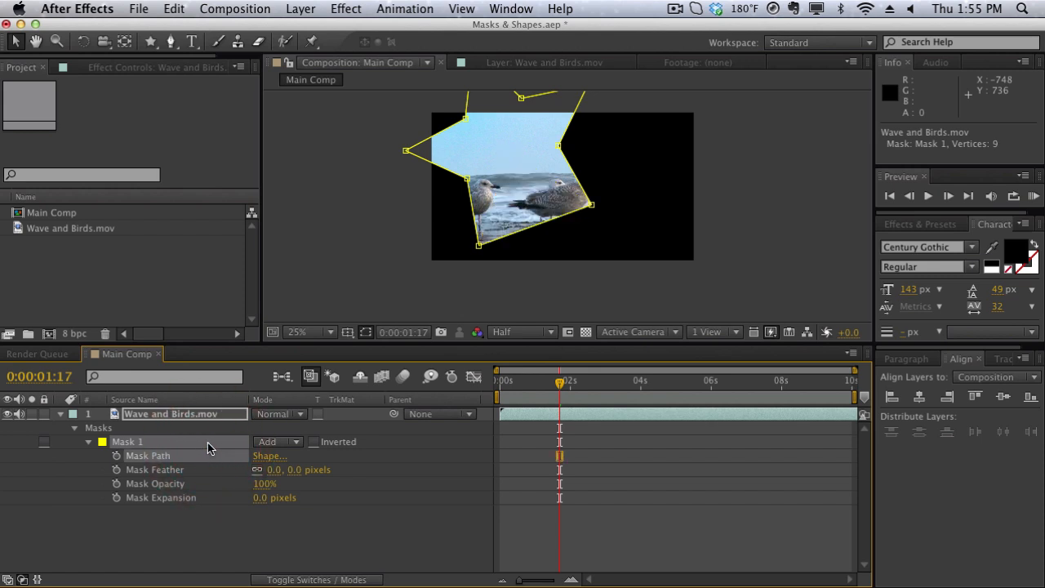
pyautogui.press('Delete')
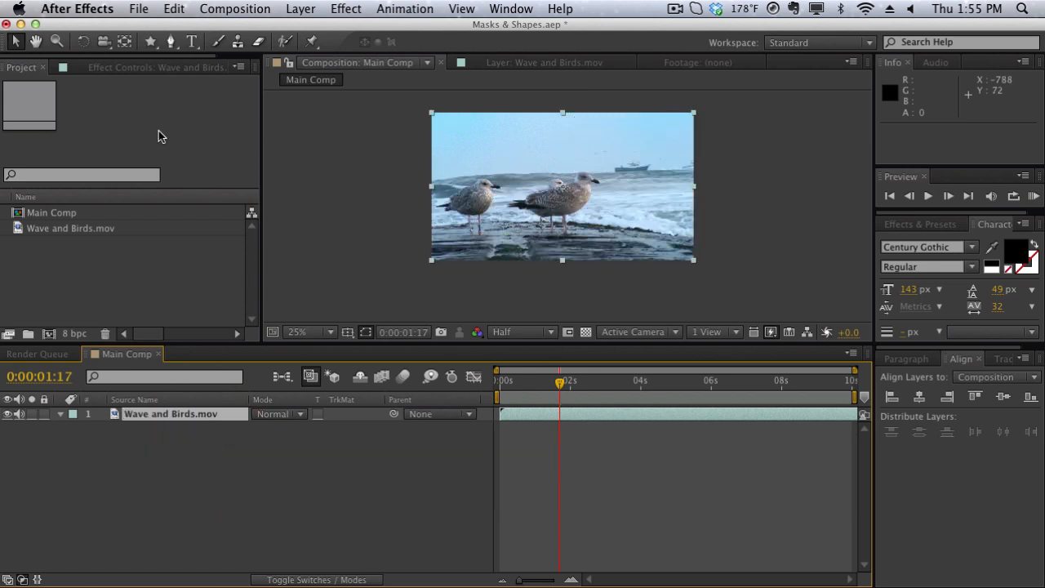
# Choose the Rectangle tool for masking the selected Wave and Birds.mov layer
pyautogui.moveTo(152, 42); pyautogui.dragTo(212, 58)
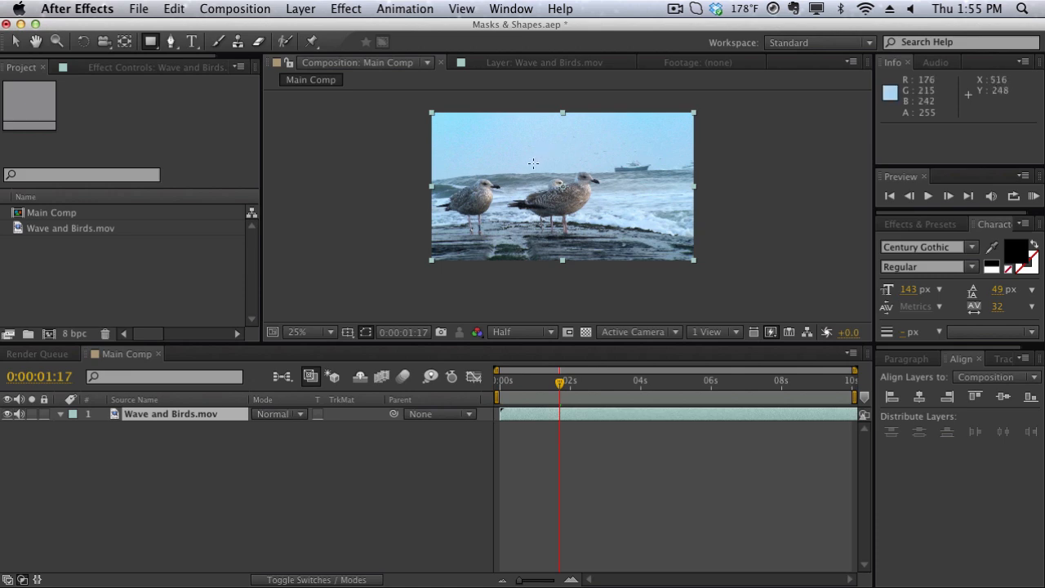